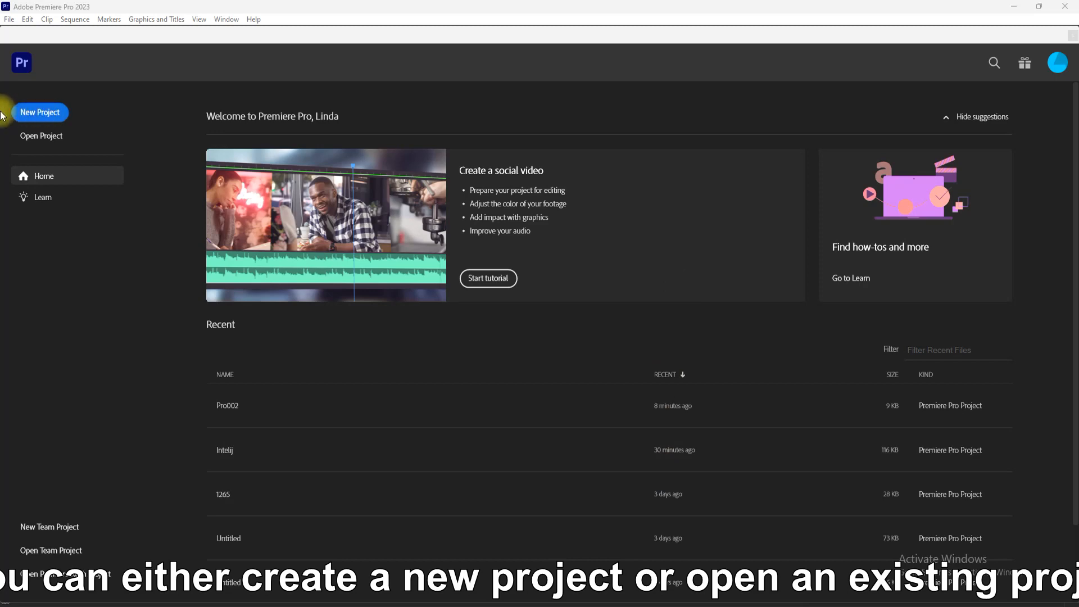
# Step: Open the existing project Pro002 from the recent projects
pyautogui.click(42, 135)
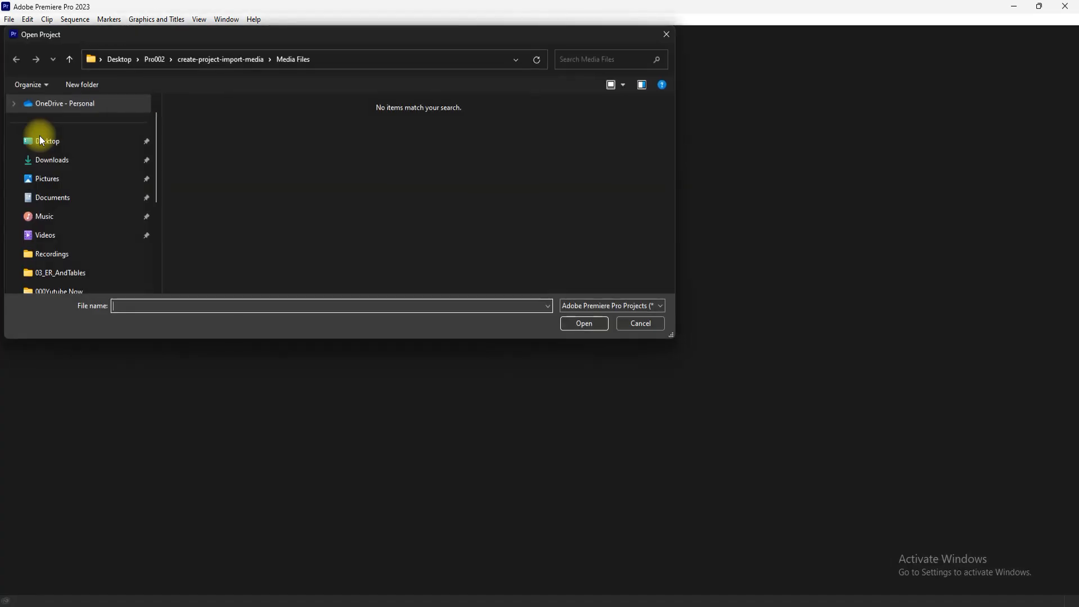
pyautogui.click(642, 325)
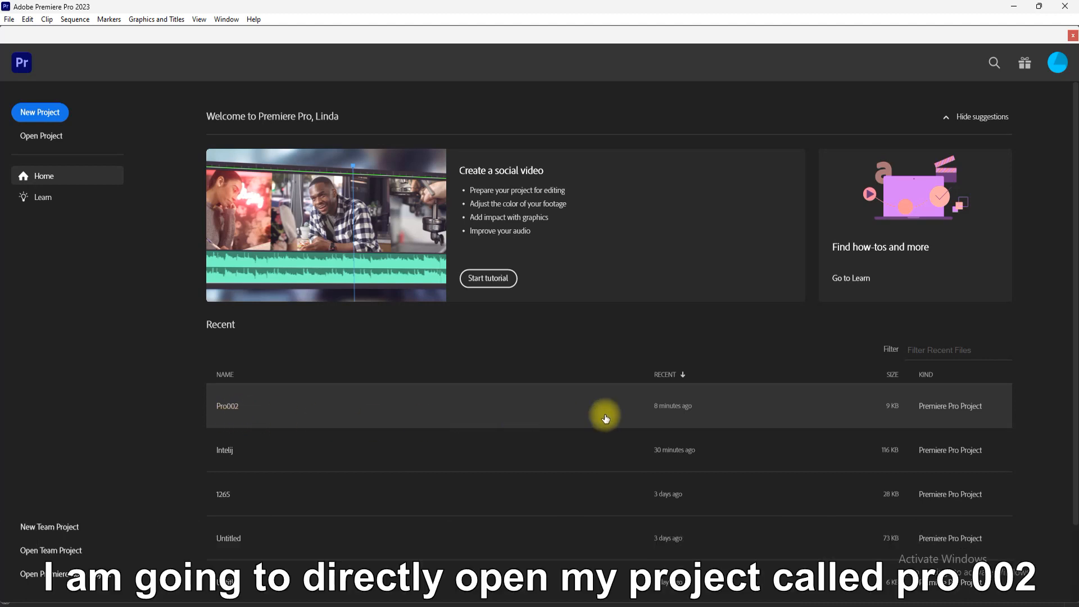
pyautogui.click(220, 410)
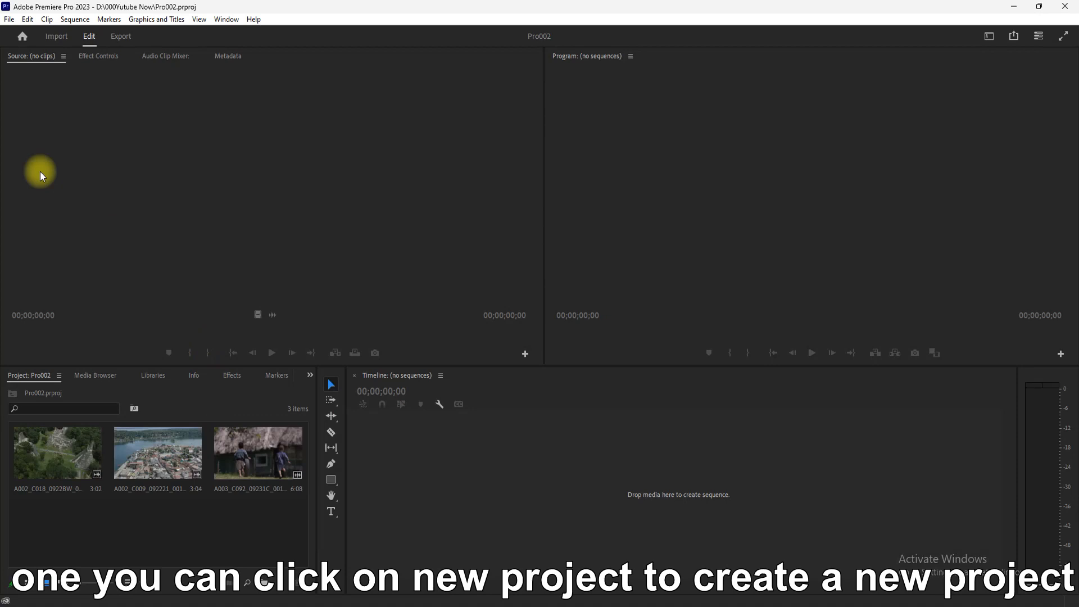
pyautogui.click(23, 35)
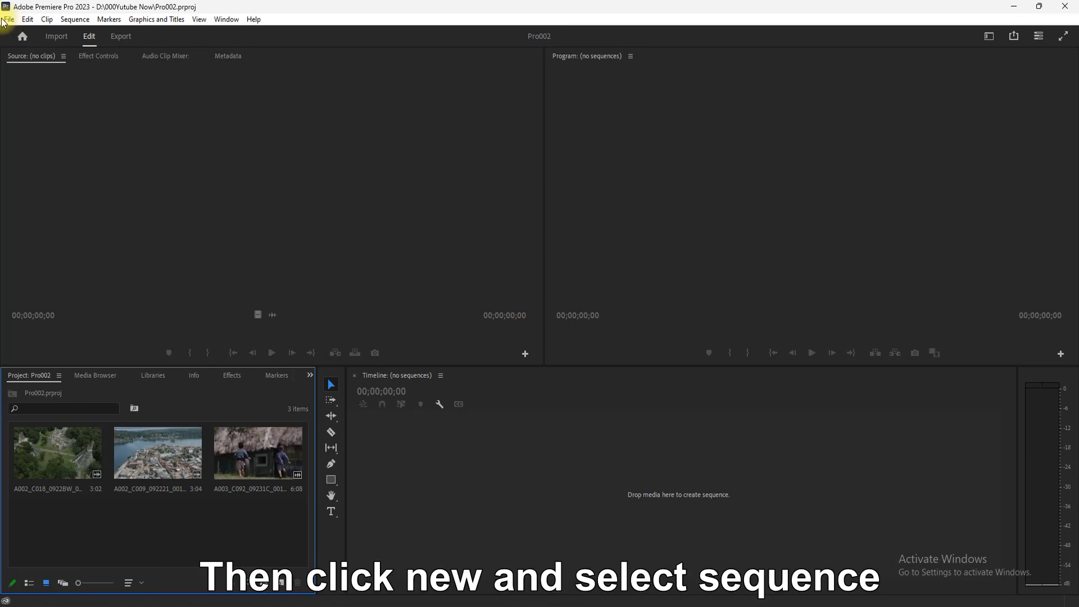
# Step: Start a new sequence and browse the ARRI 2880p, AVC-Intra, AVCHD and Canon XF MPEG2 preset folders
pyautogui.click(9, 20)
pyautogui.moveTo(20, 35)
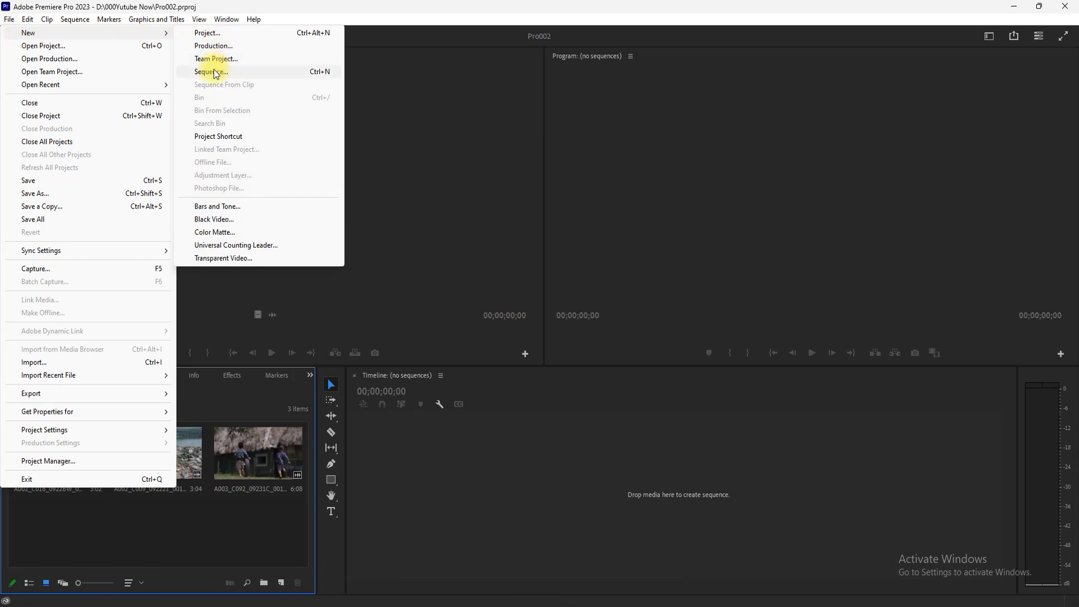
pyautogui.click(215, 72)
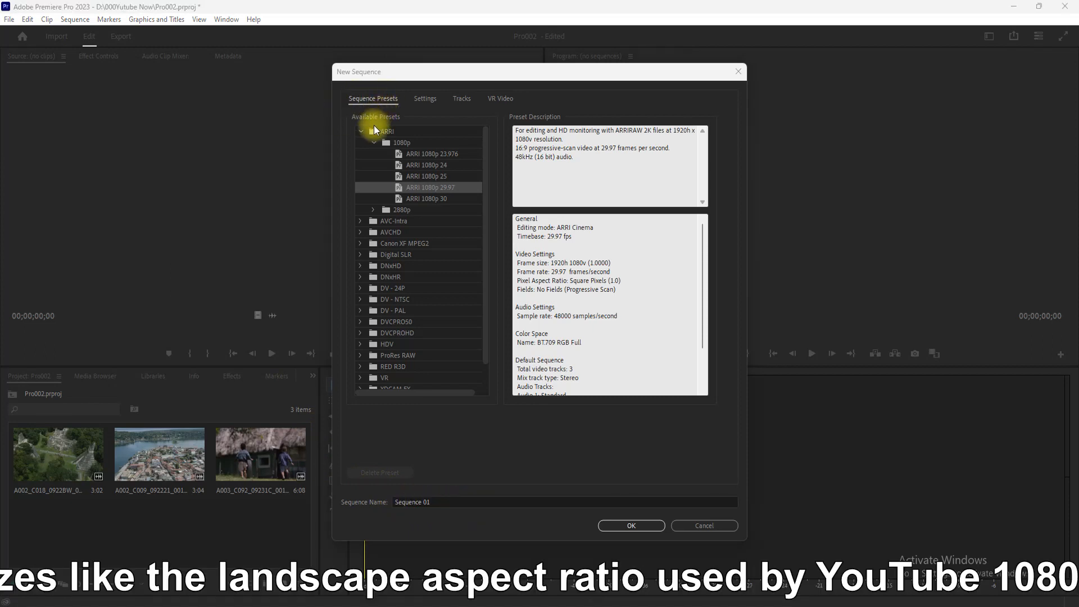
pyautogui.click(374, 211)
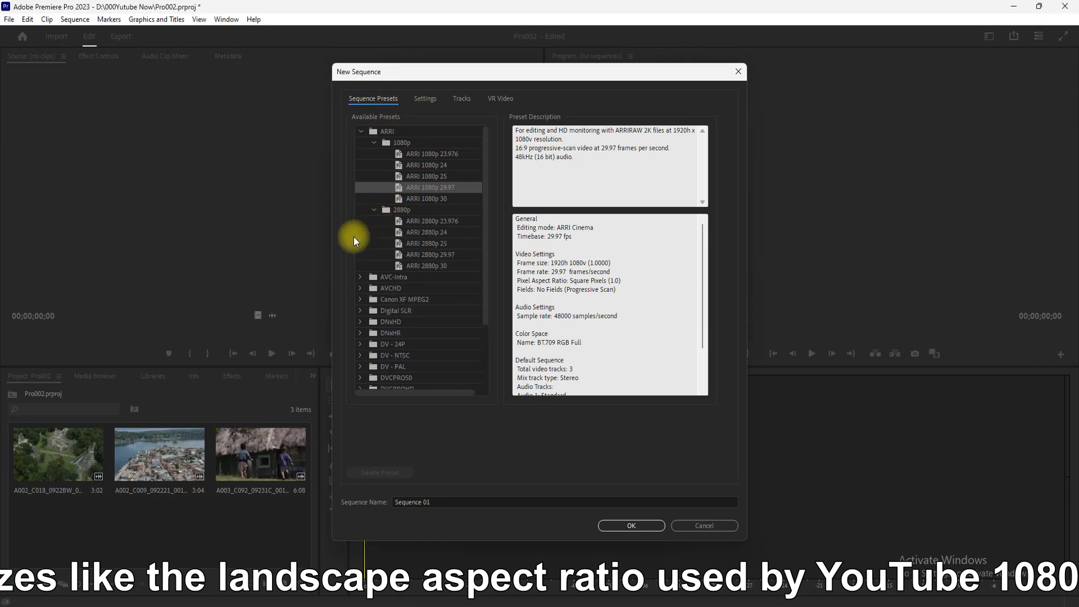
pyautogui.click(360, 278)
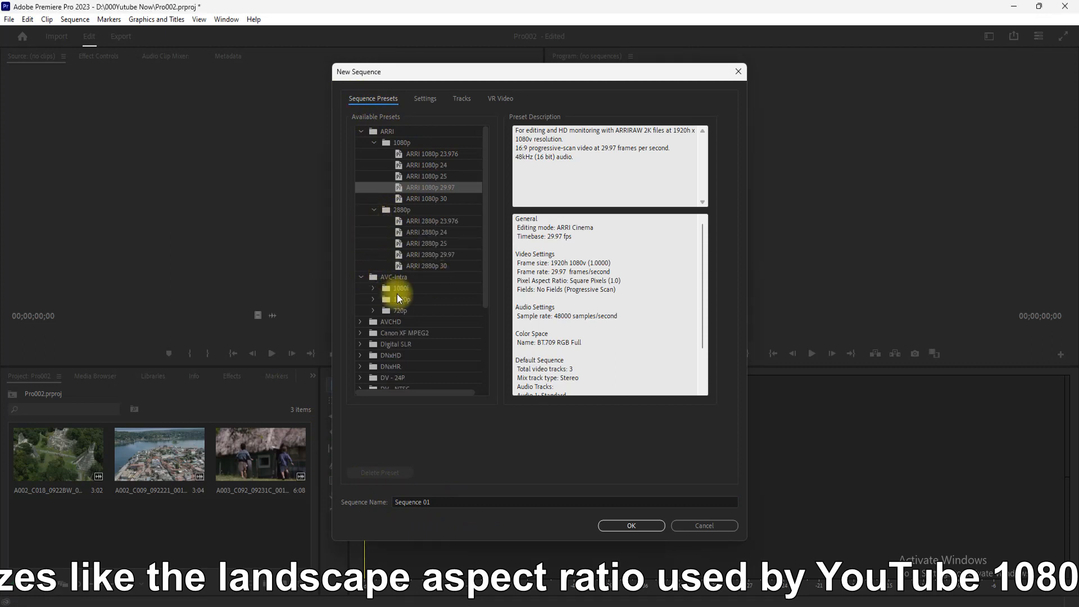
pyautogui.click(361, 322)
pyautogui.click(359, 366)
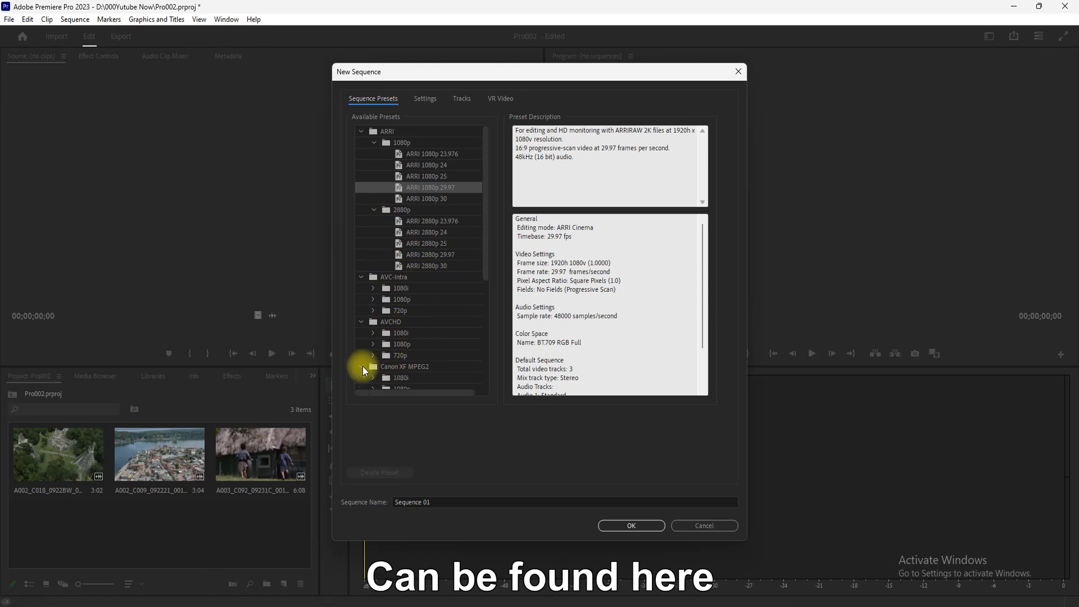
pyautogui.scroll(-2, 402, 289)
pyautogui.scroll(-2, 423, 326)
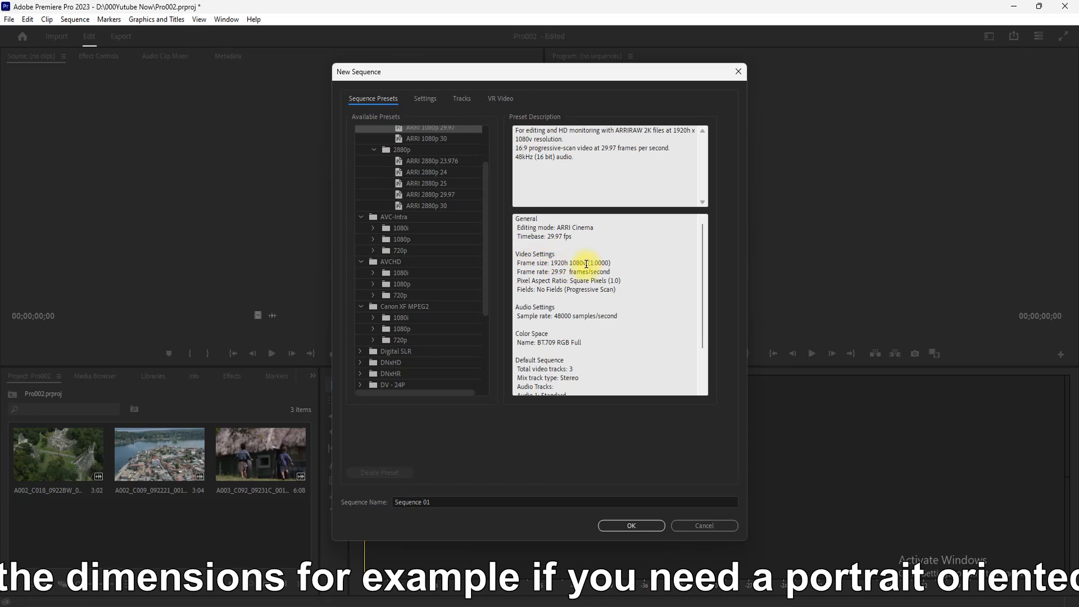
# Step: Set the new sequence's frame size to 1080 horizontal by 1920 vertical for portrait orientation
pyautogui.click(430, 99)
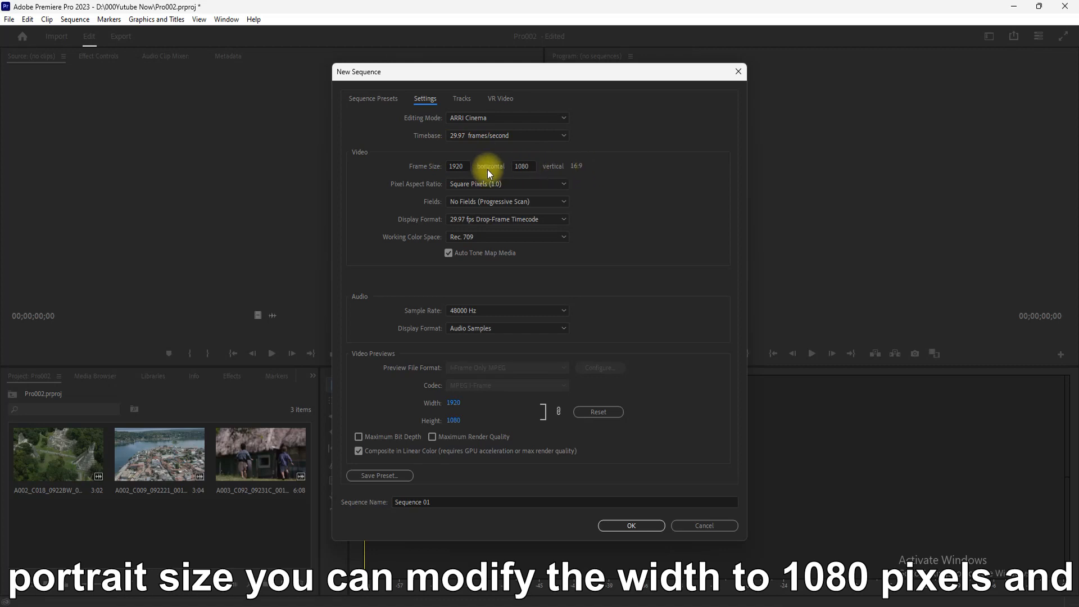
pyautogui.click(457, 166)
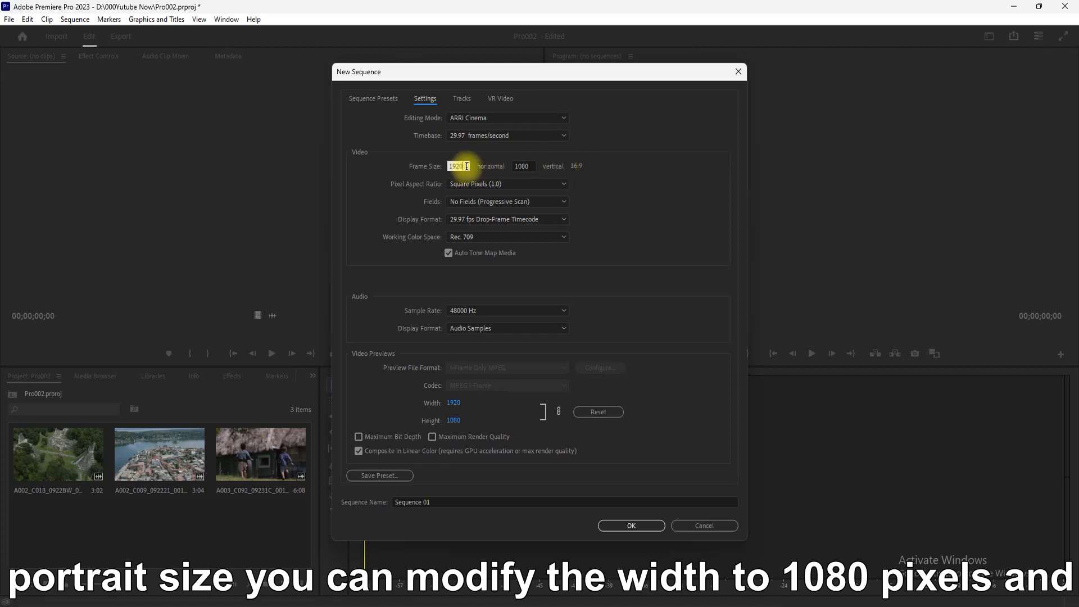
pyautogui.press('BackSpace')
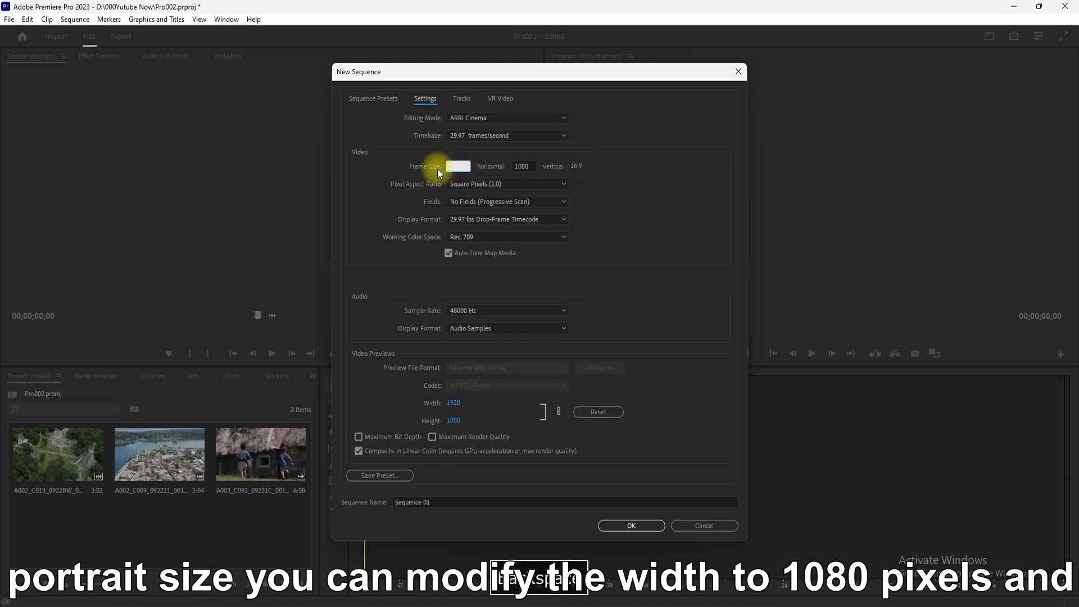
pyautogui.write('10')
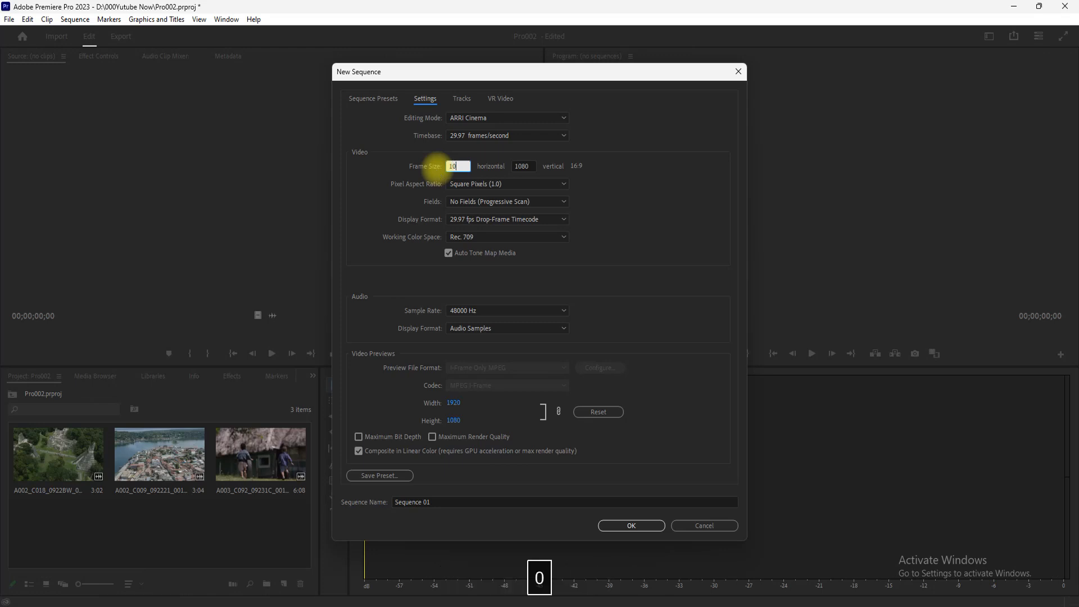
pyautogui.write('80')
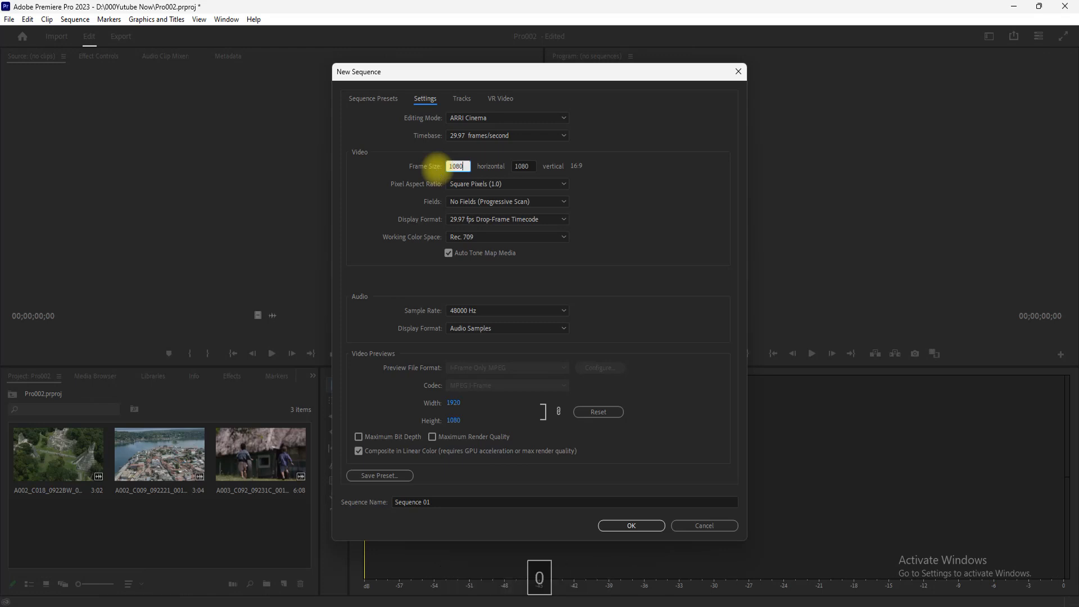
pyautogui.click(532, 166)
pyautogui.write('1920')
pyautogui.press('Tab')
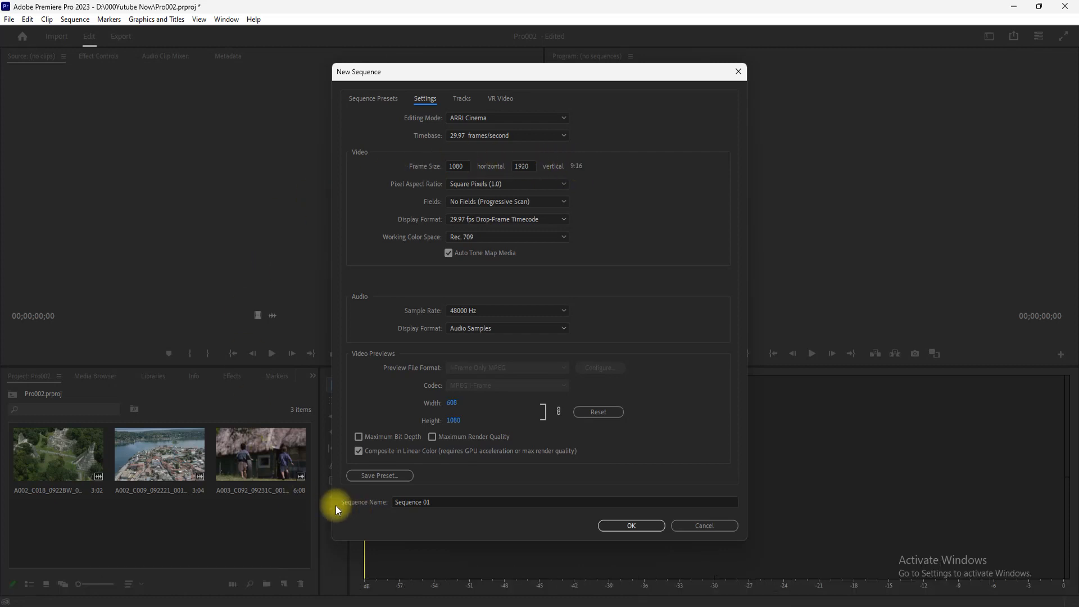
# Step: Name the portrait sequence Sequence 01 and create it
pyautogui.click(441, 500)
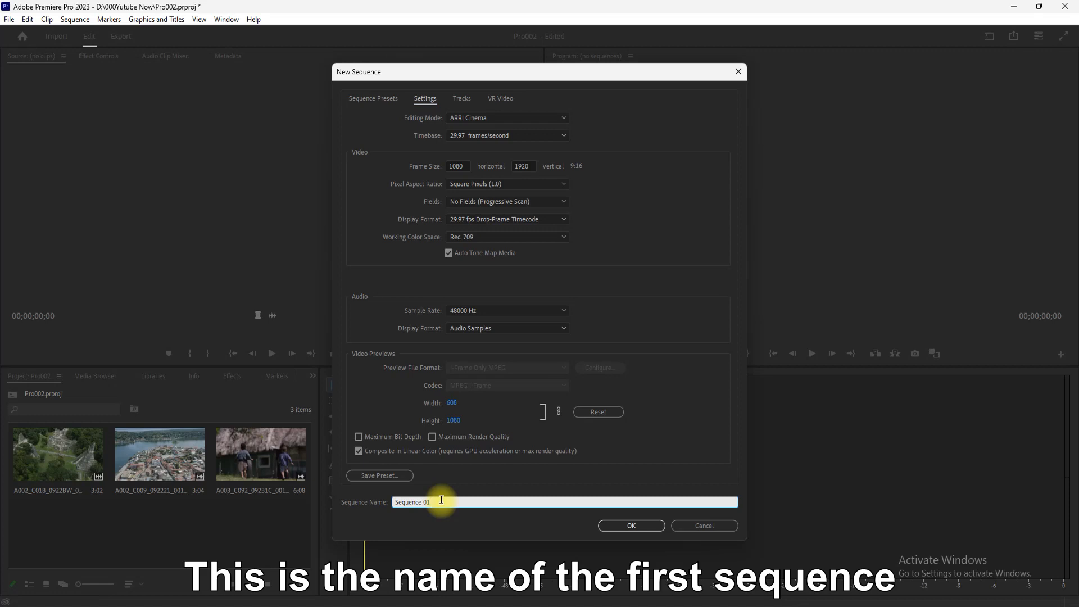
pyautogui.press('BackSpace')
pyautogui.press('BackSpace')
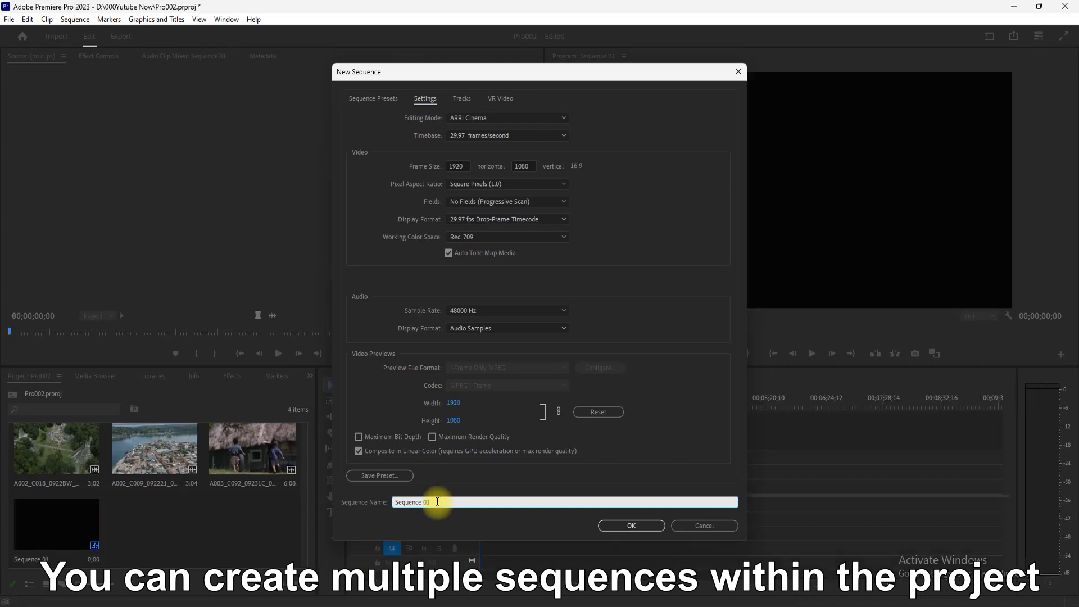
pyautogui.click(433, 524)
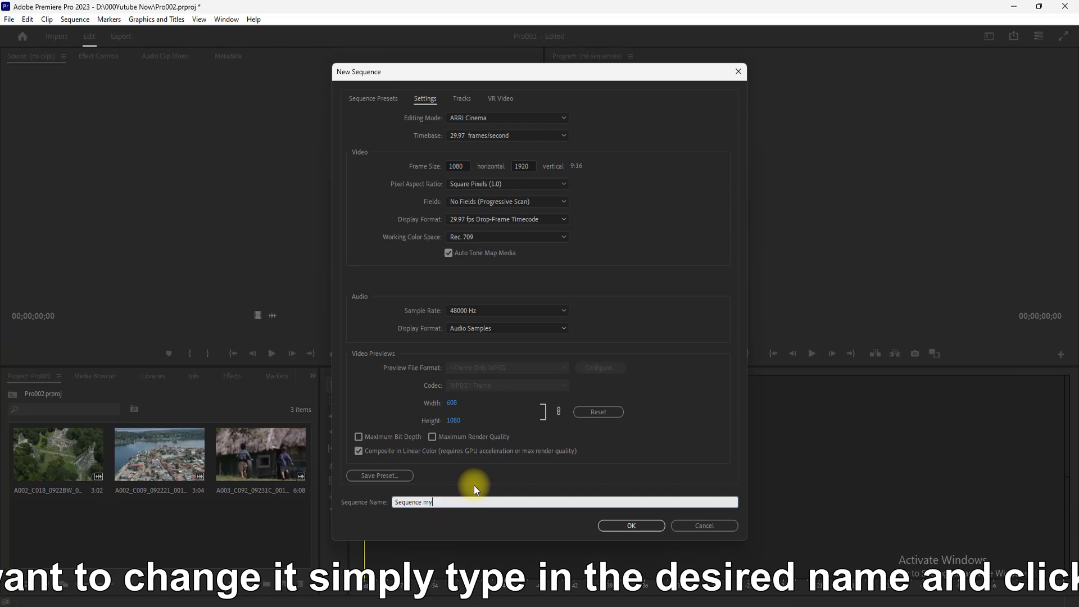
pyautogui.press('BackSpace')
pyautogui.press('BackSpace')
pyautogui.write('01')
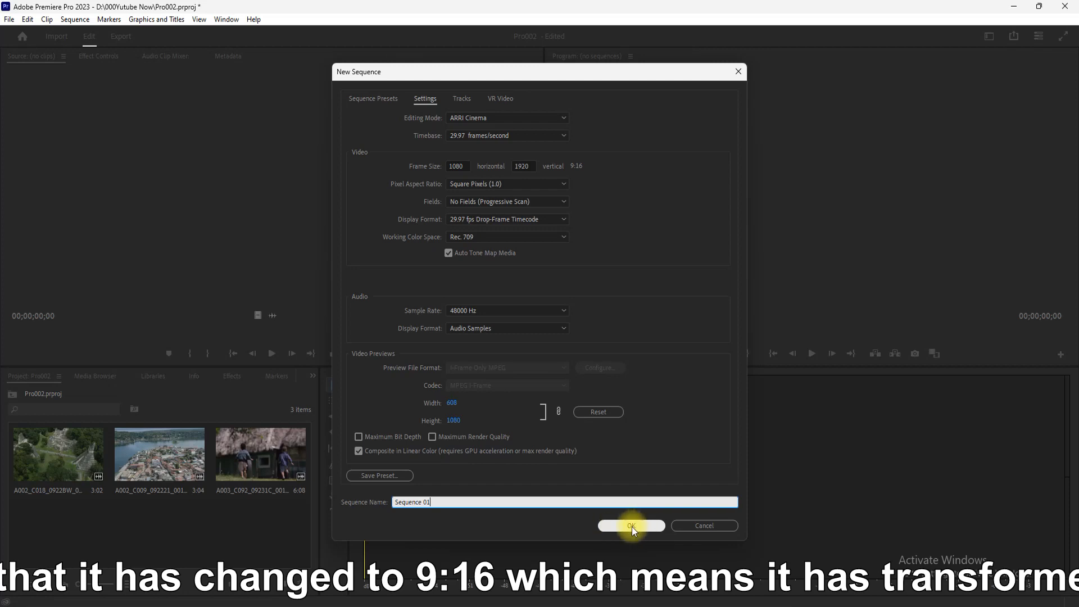
pyautogui.click(632, 527)
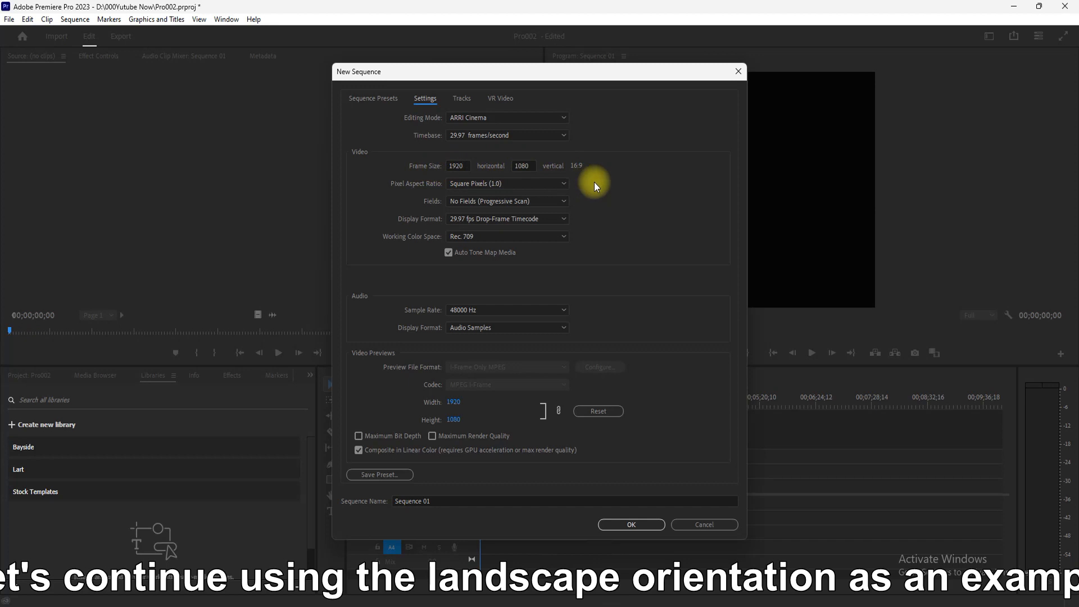
# Step: Create a landscape 1920 × 1080 Sequence 01, and add Sequence 02 using the ARRI 1080p 29.97 preset
pyautogui.click(631, 524)
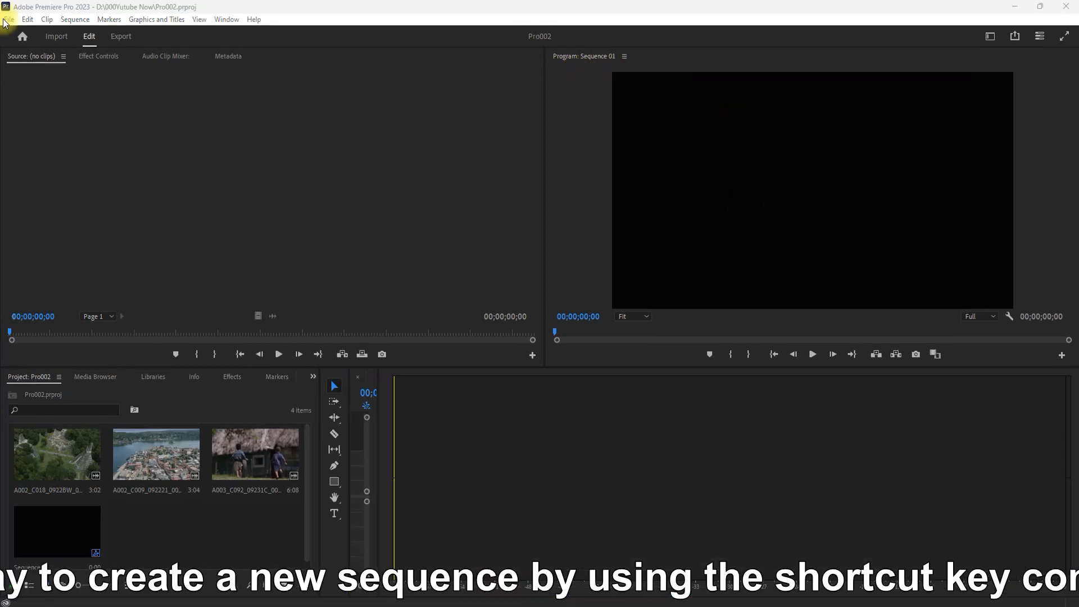
pyautogui.click(9, 19)
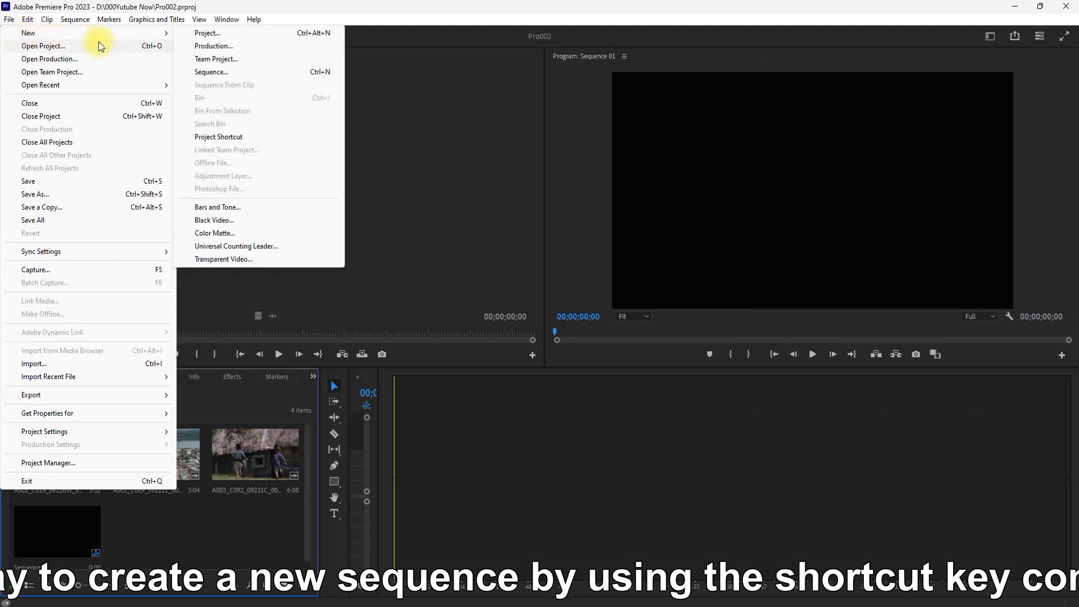
pyautogui.moveTo(79, 39)
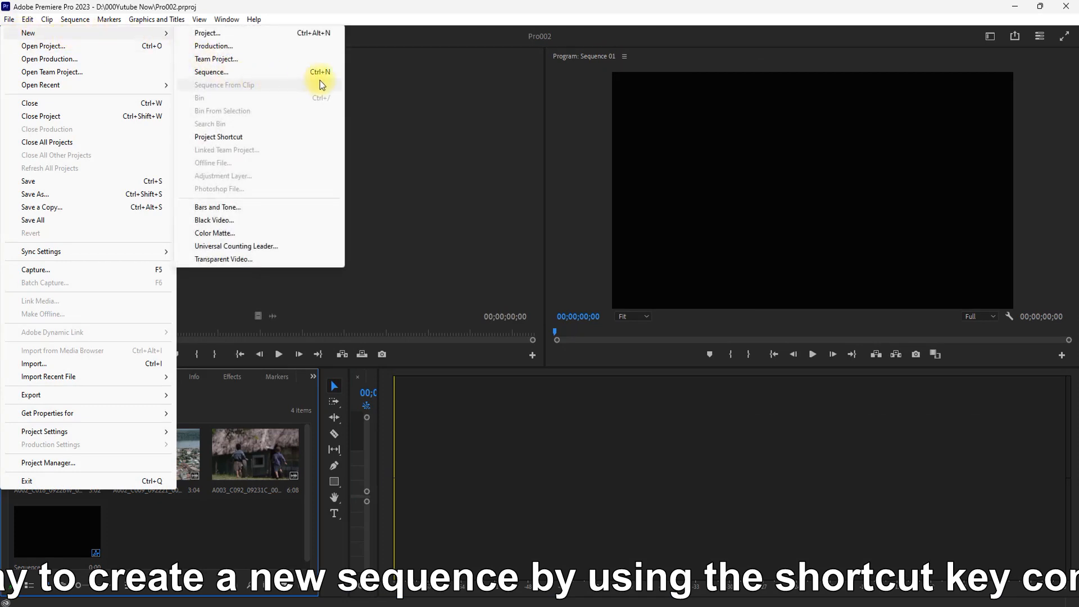
pyautogui.click(389, 88)
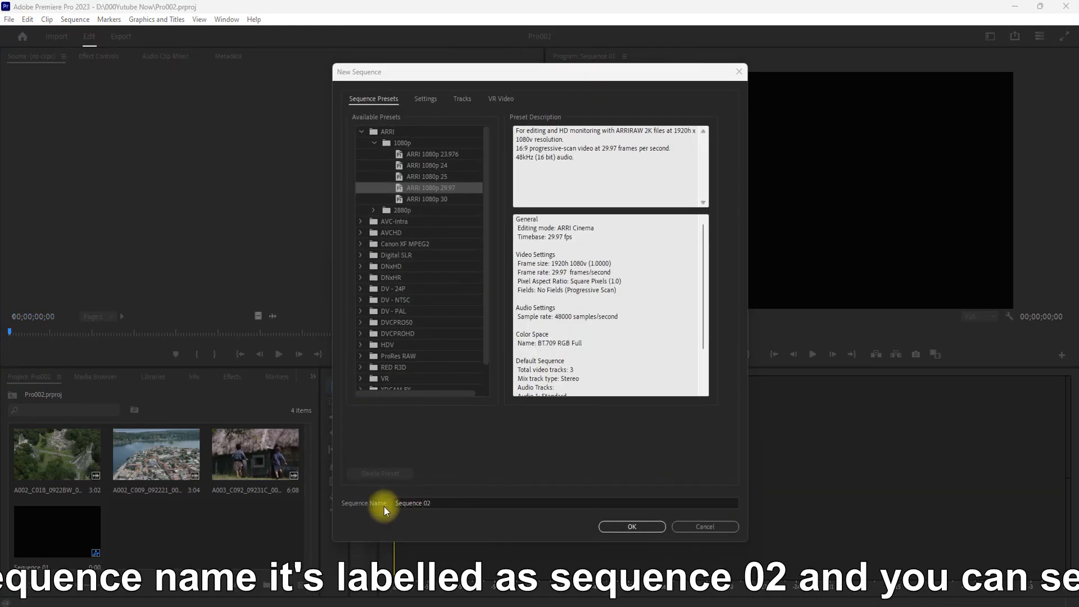
pyautogui.click(634, 527)
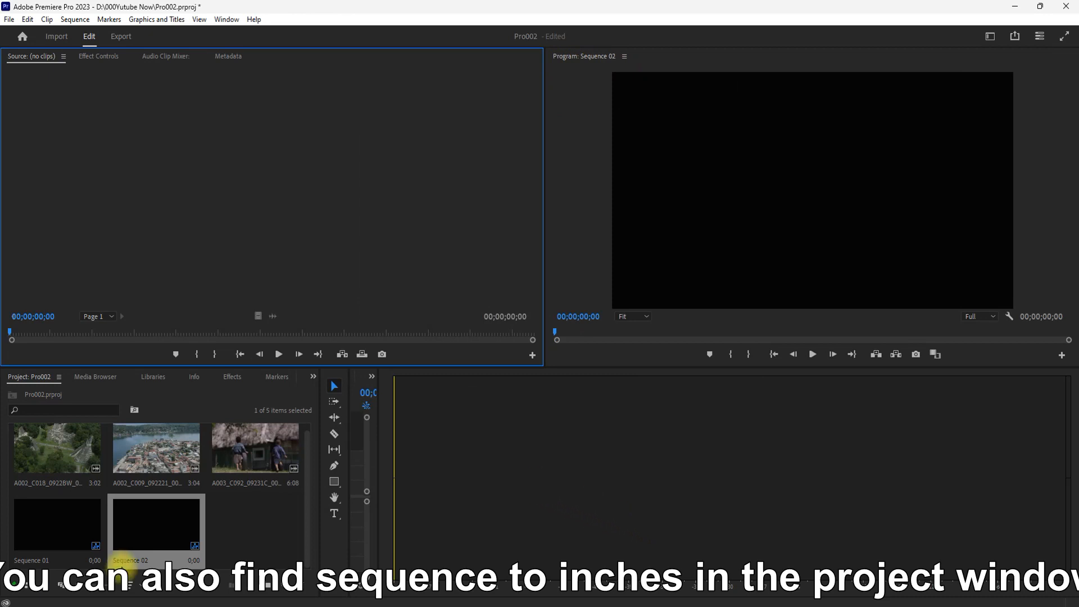
pyautogui.click(84, 390)
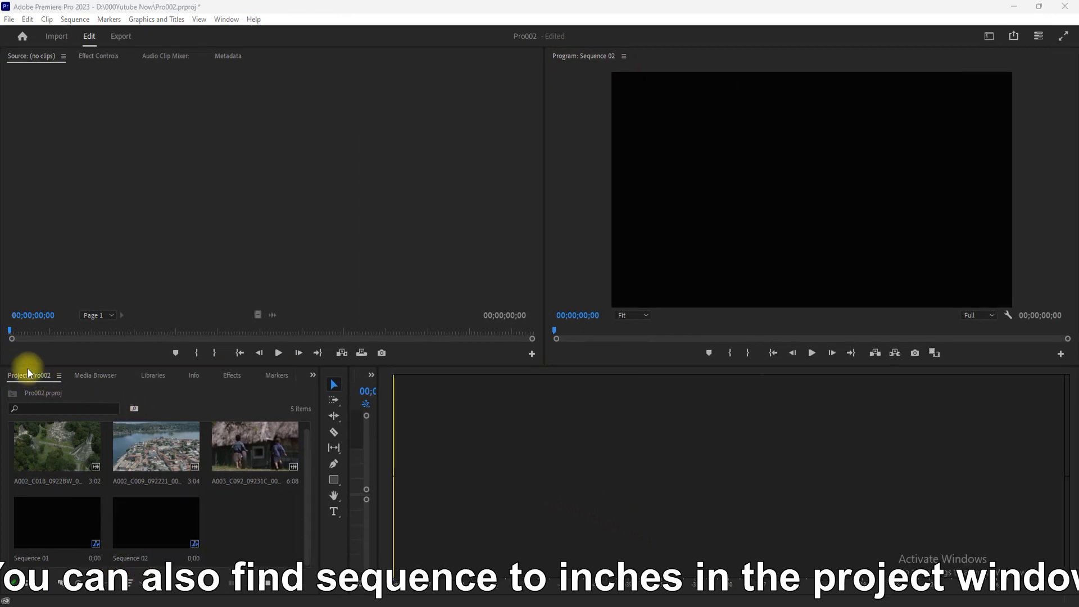
pyautogui.rightClick(244, 520)
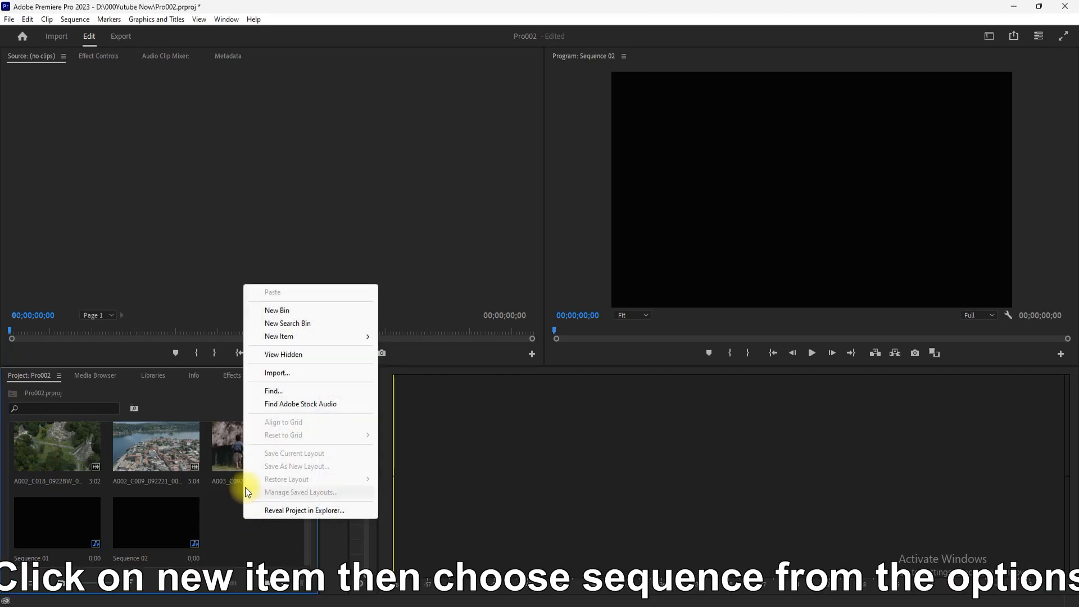
pyautogui.click(268, 338)
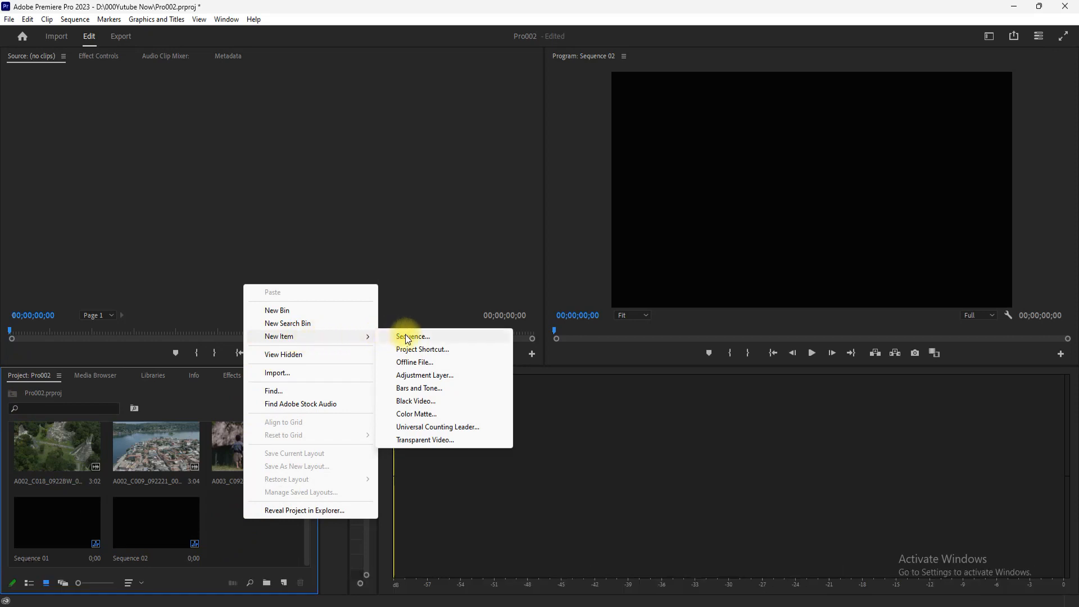
pyautogui.click(430, 336)
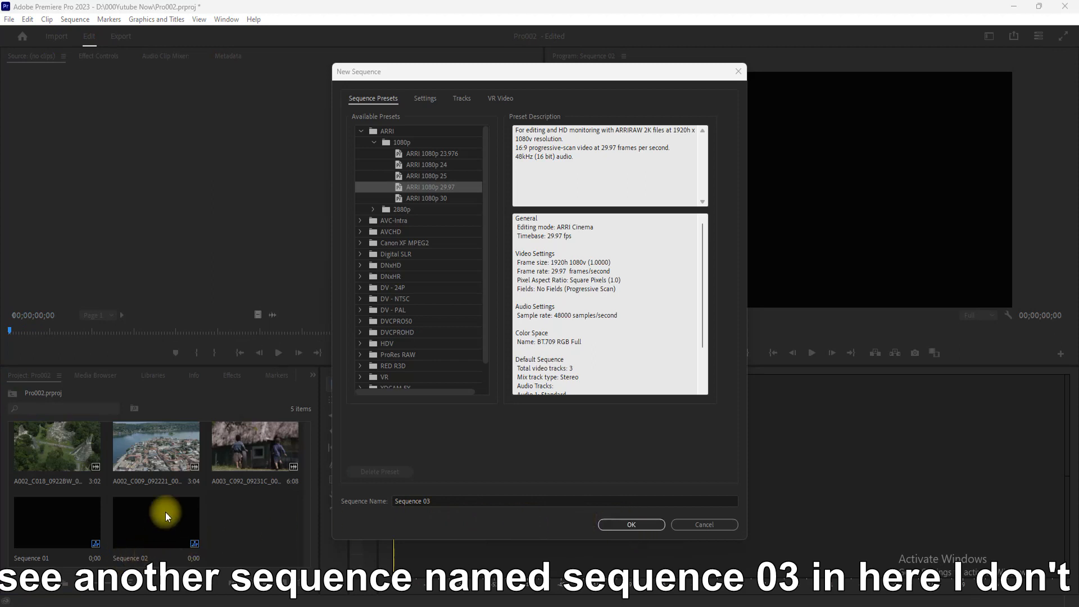
pyautogui.click(710, 527)
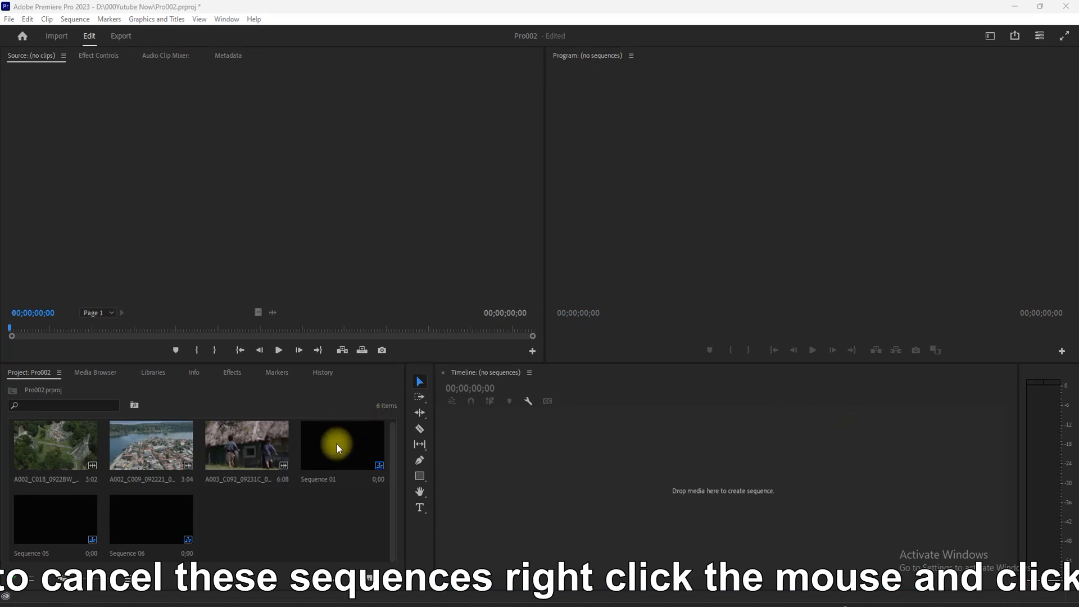
# Step: Delete Sequence 01, Sequence 05 and Sequence 06 from the project, leaving only the three video clips
pyautogui.rightClick(337, 444)
pyautogui.click(366, 56)
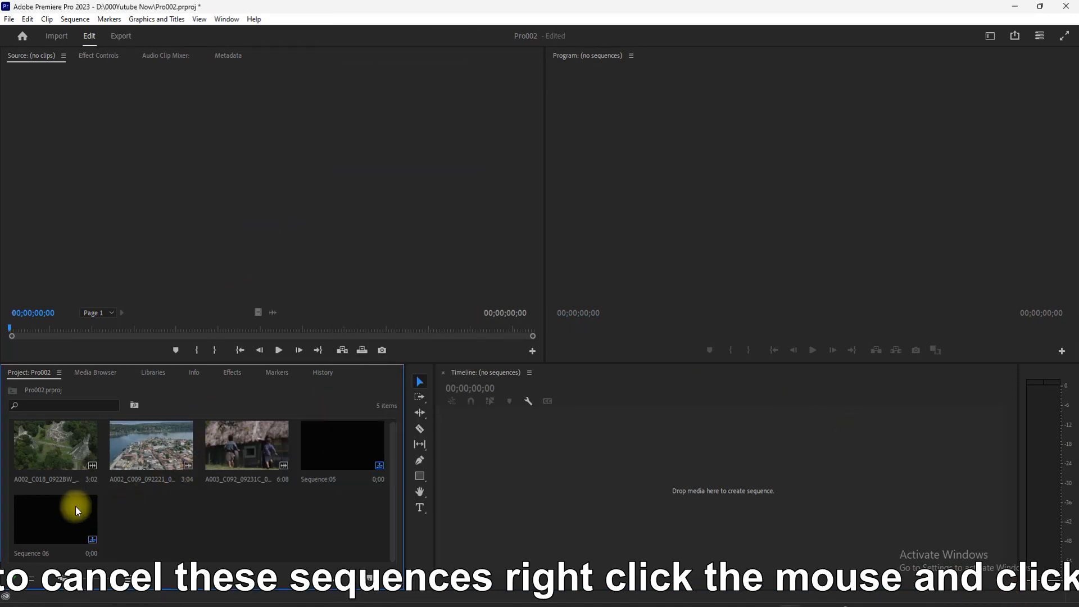
pyautogui.rightClick(319, 460)
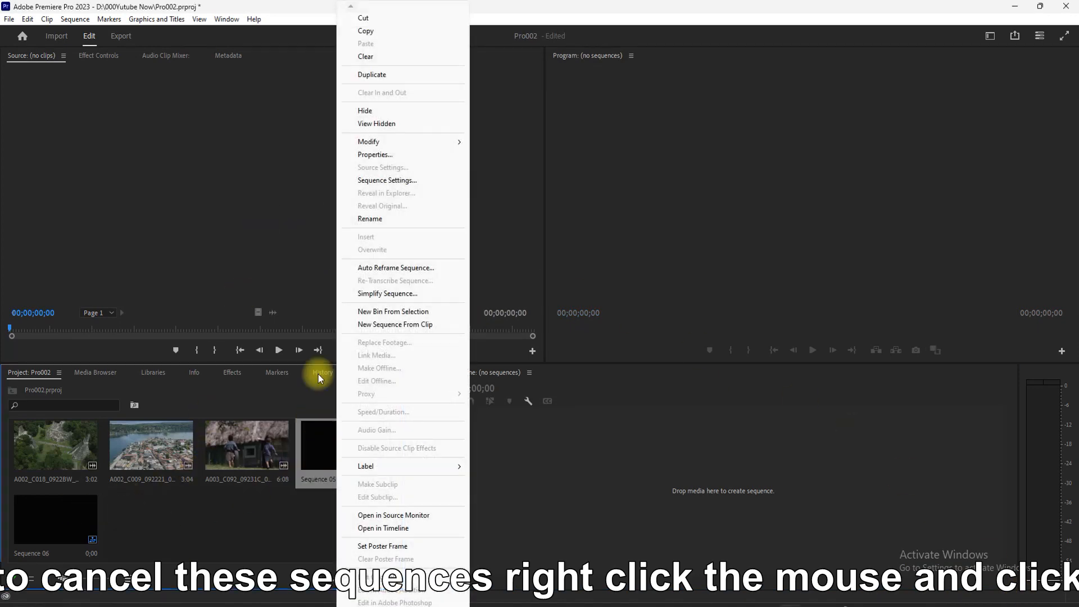
pyautogui.click(376, 54)
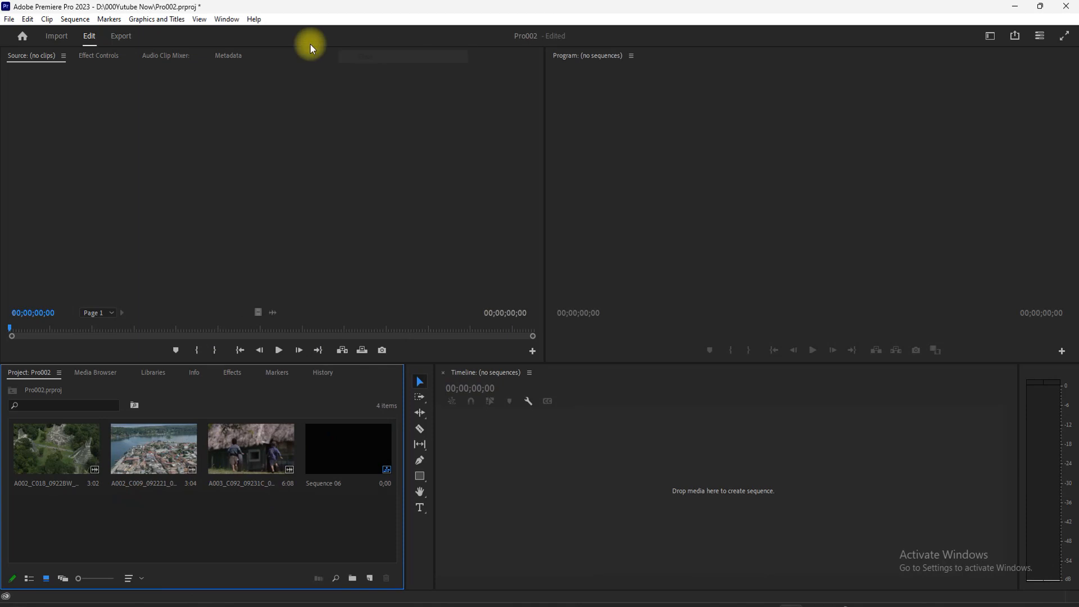
pyautogui.rightClick(346, 451)
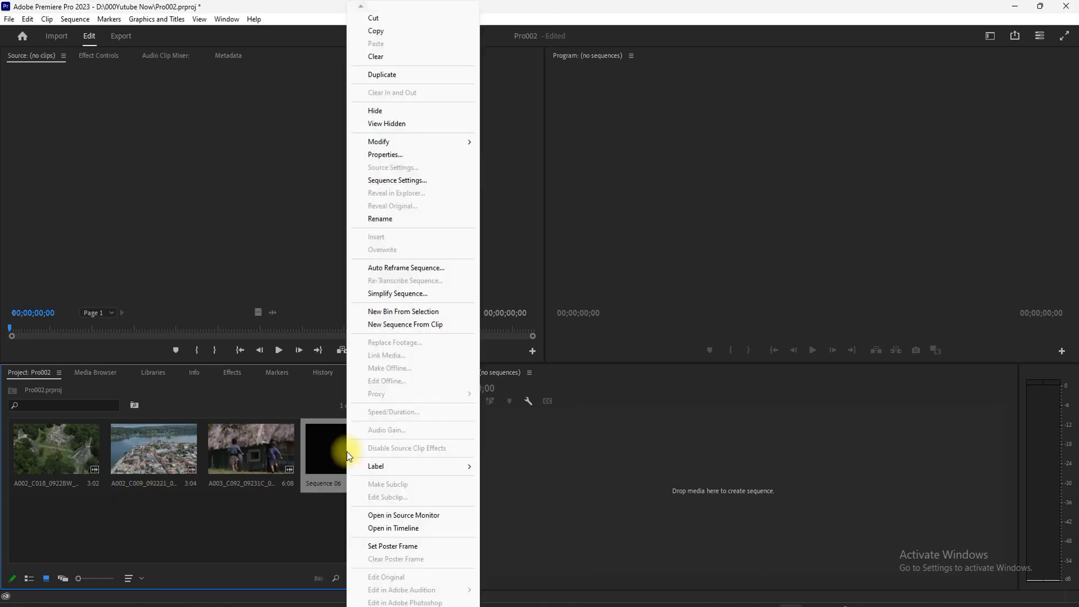
pyautogui.click(386, 57)
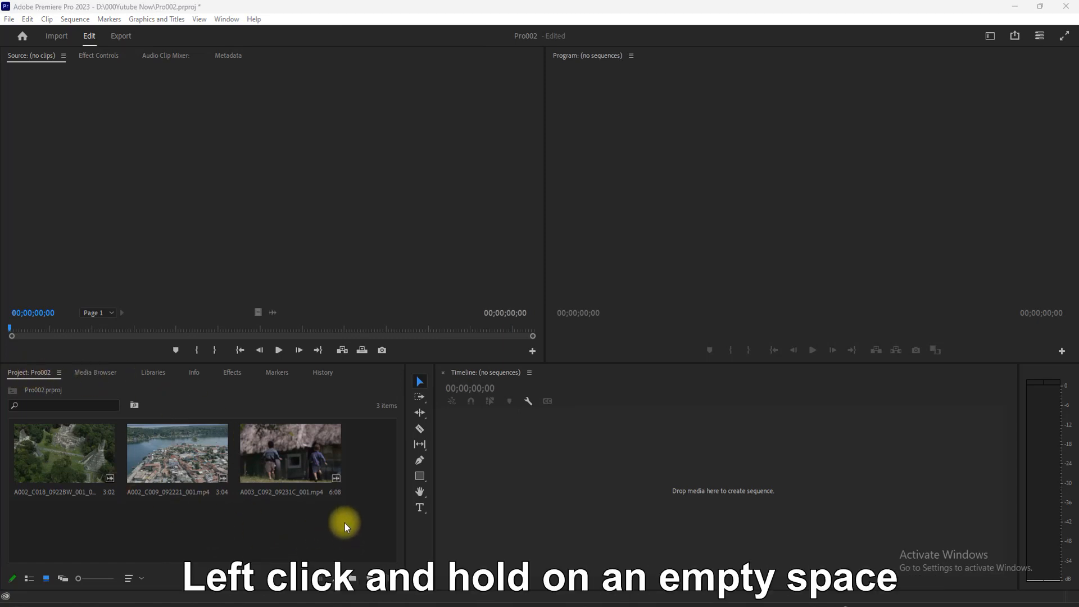
# Step: Try creating a sequence by placing all three video clips in the empty timeline, and undo it
pyautogui.moveTo(343, 527); pyautogui.dragTo(362, 491)
pyautogui.moveTo(353, 504); pyautogui.dragTo(28, 523)
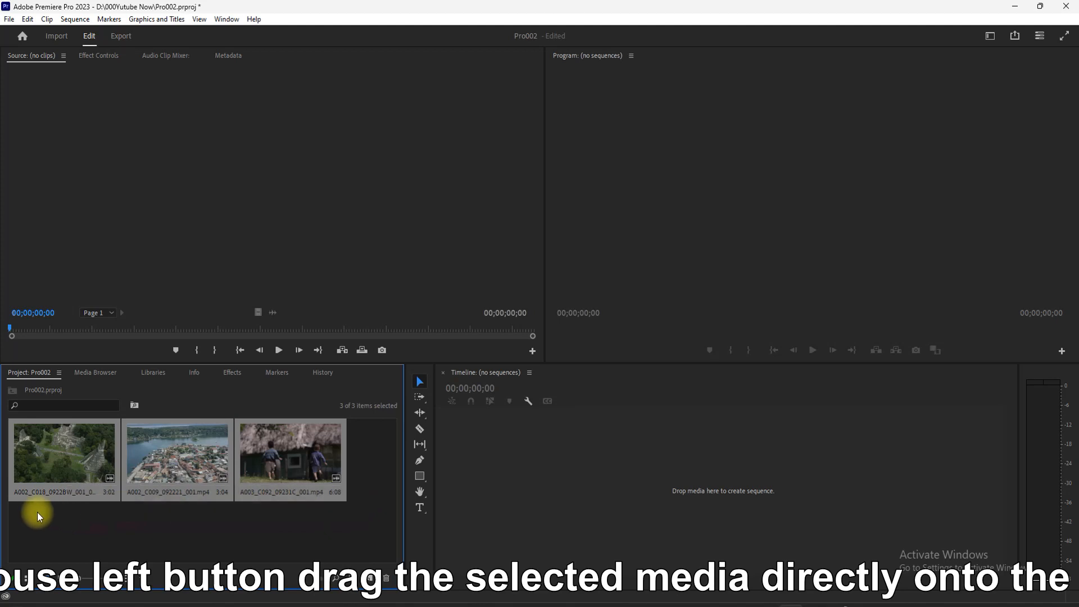
pyautogui.moveTo(306, 443); pyautogui.dragTo(569, 450)
pyautogui.click(338, 542)
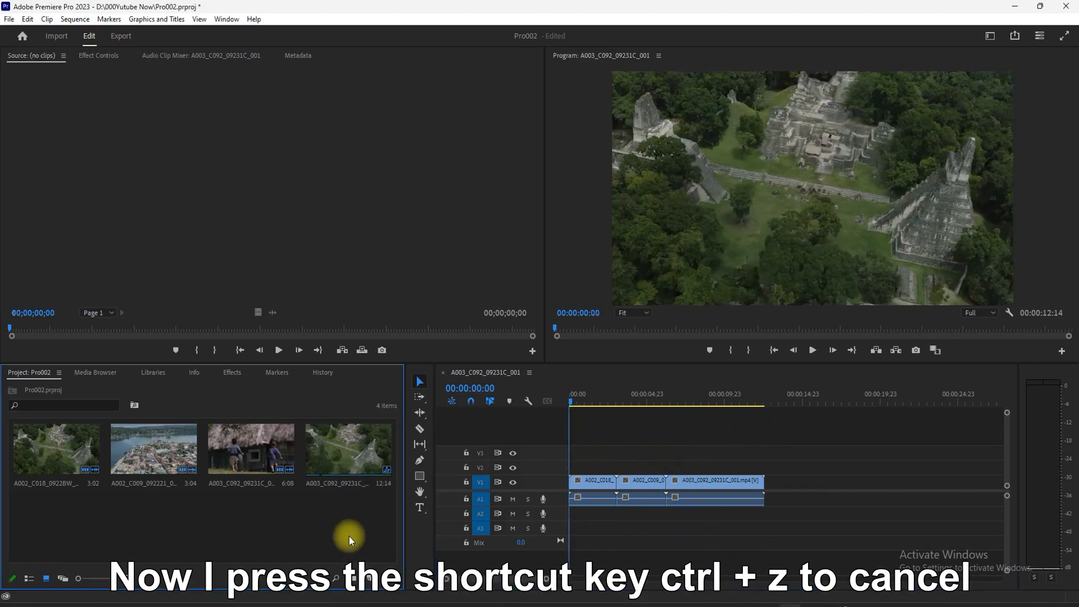
pyautogui.hotkey('ctrl', 'z')
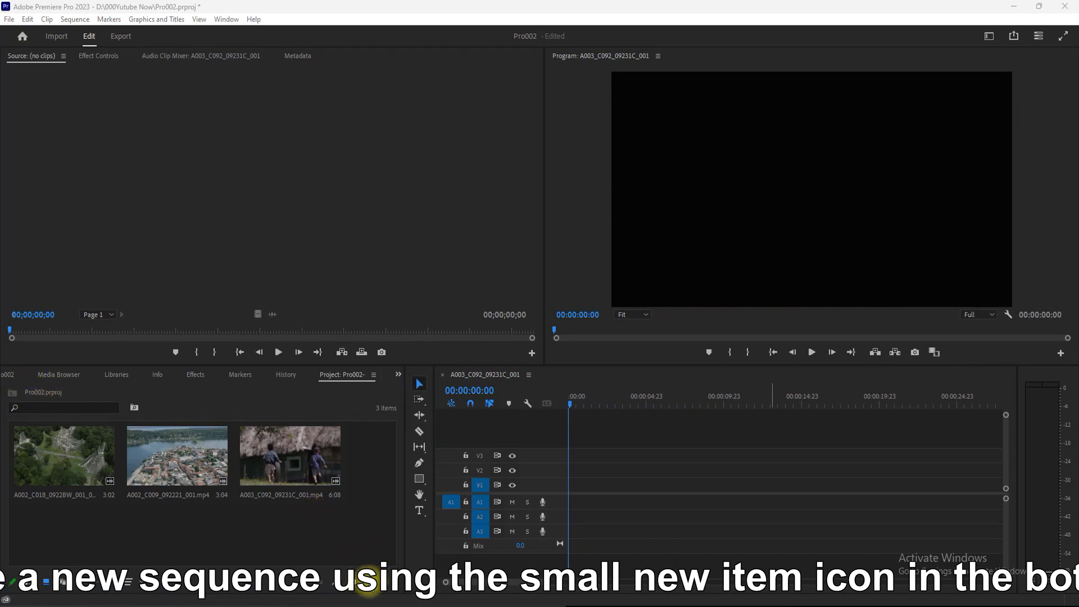
# Step: Create a new sequence with the ARRI 1080p 29.97 preset, keeping the suggested name Sequence 05
pyautogui.click(369, 582)
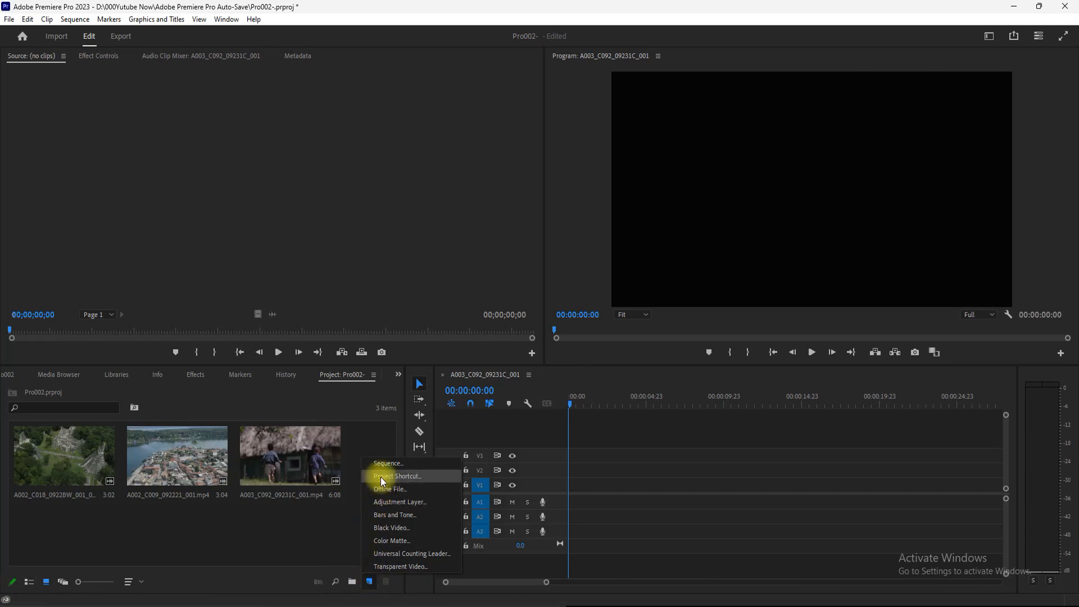
pyautogui.click(393, 463)
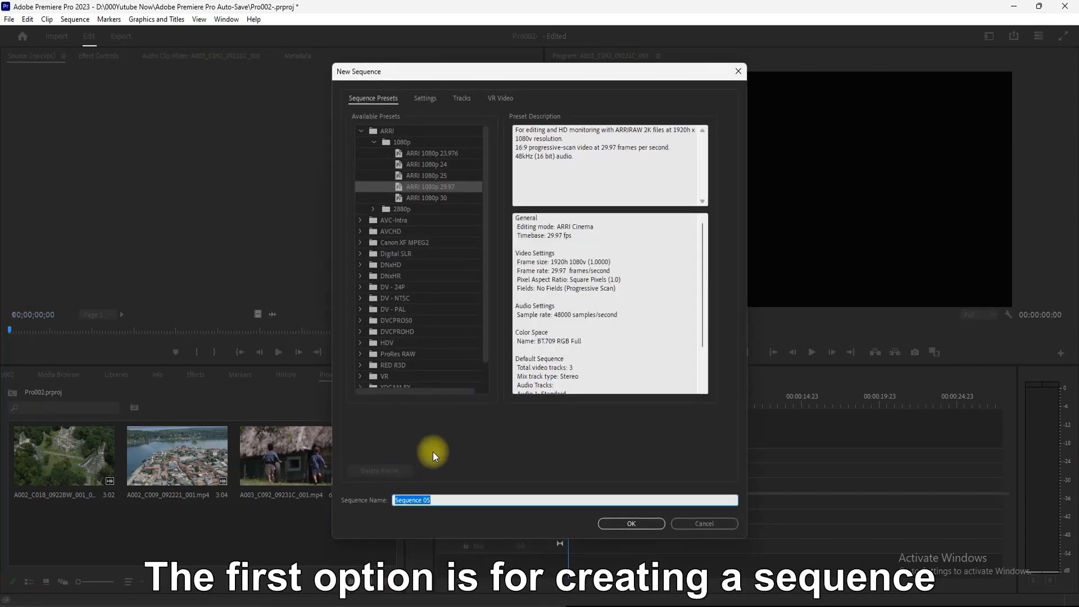
pyautogui.click(633, 524)
pyautogui.click(310, 512)
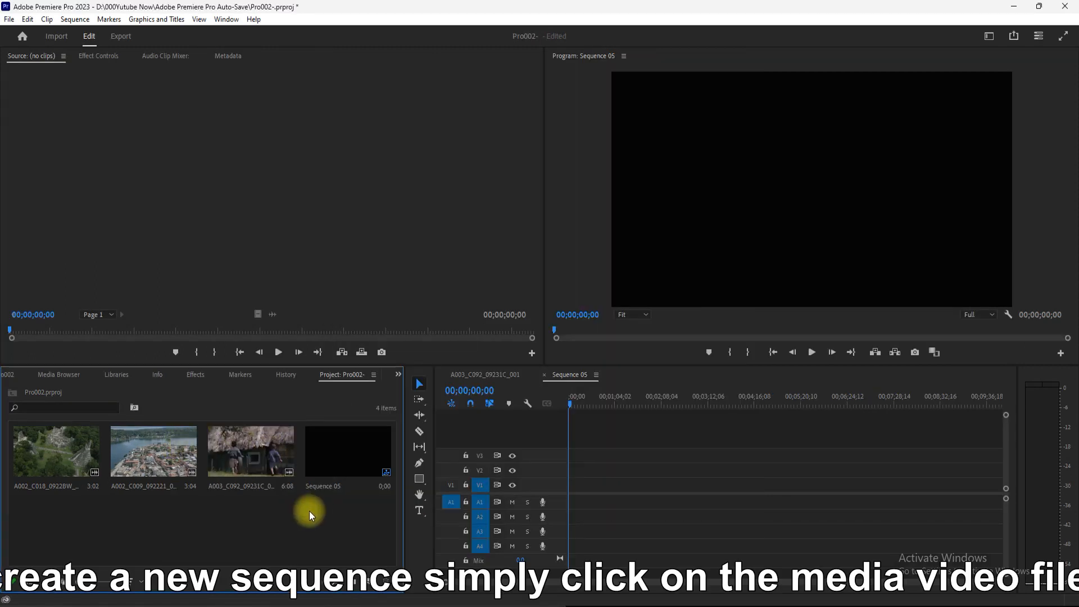
pyautogui.click(257, 450)
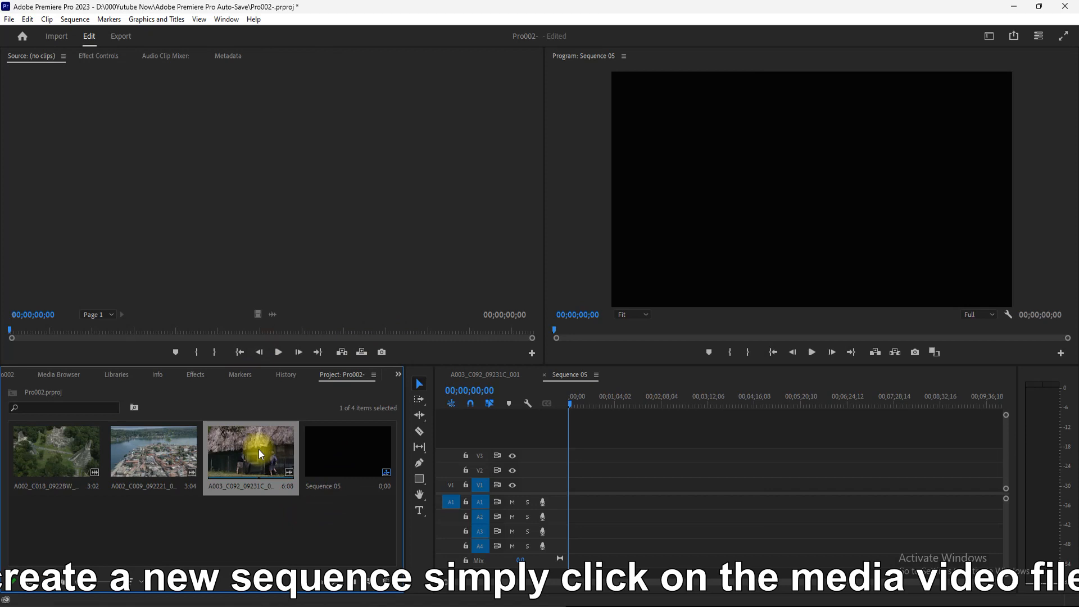
pyautogui.rightClick(252, 443)
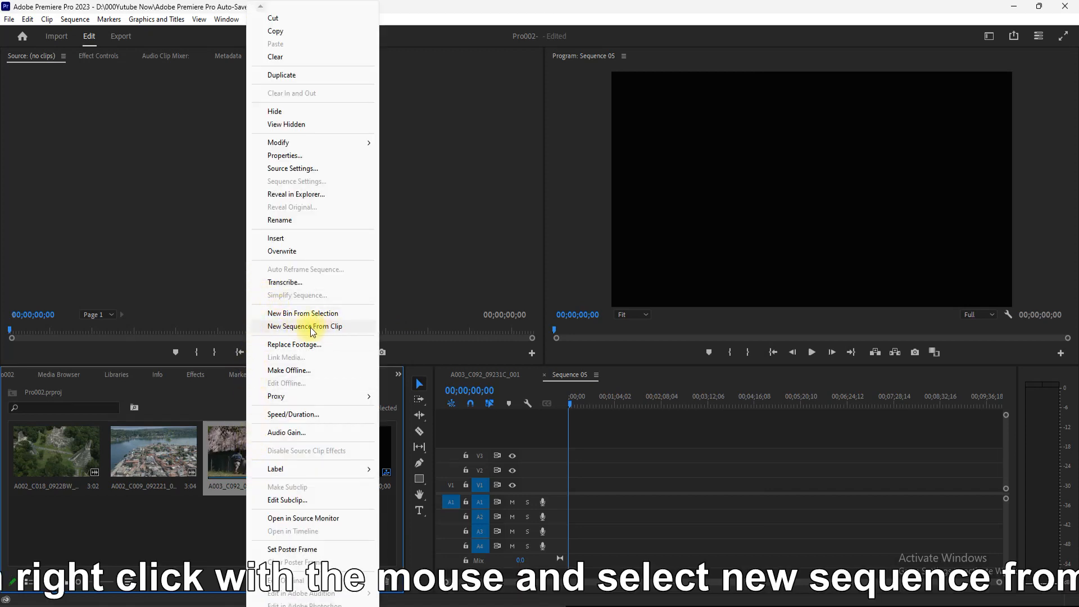
pyautogui.click(234, 512)
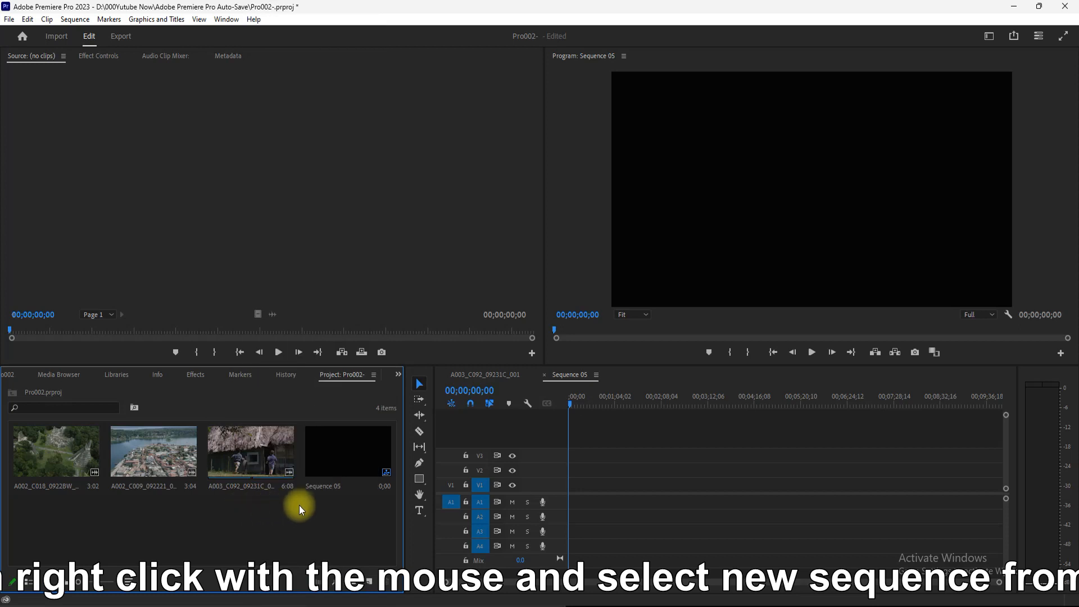
# Step: Select the three video clips together with Sequence 05 and create a new sequence from the selection
pyautogui.moveTo(312, 502); pyautogui.dragTo(49, 453)
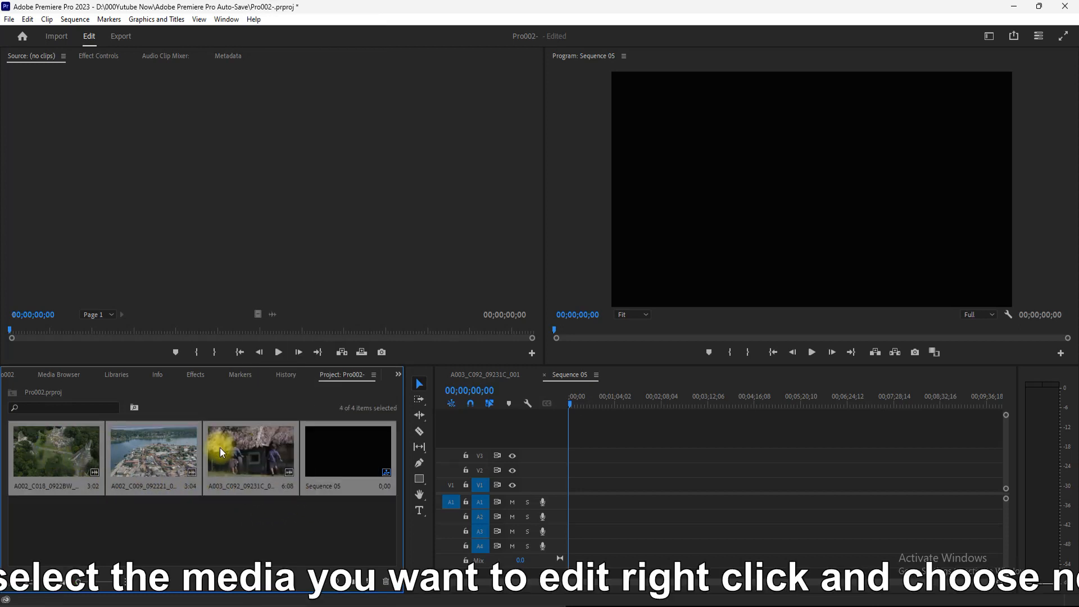
pyautogui.rightClick(251, 440)
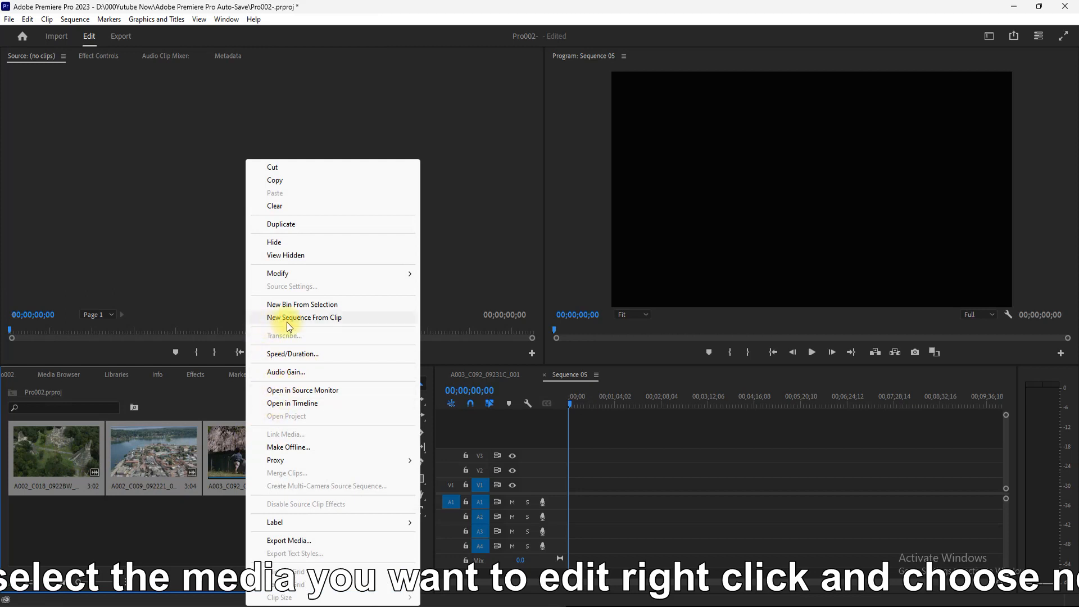
pyautogui.click(303, 317)
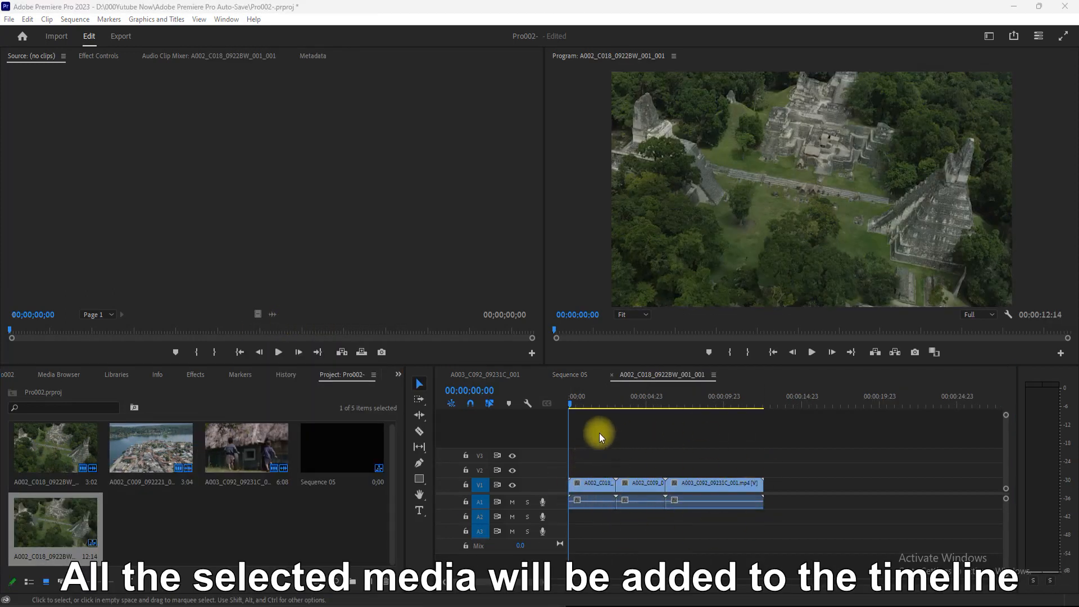
pyautogui.moveTo(571, 406); pyautogui.dragTo(566, 434)
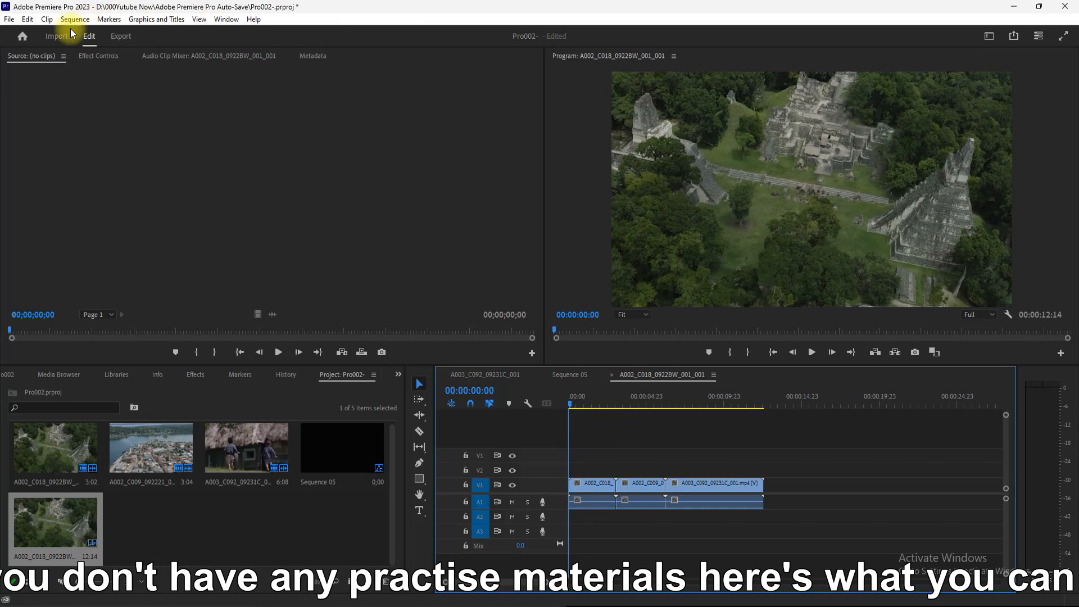
# Step: Open the Premiere Pro online tutorials in the browser and choose the Australia site
pyautogui.click(253, 20)
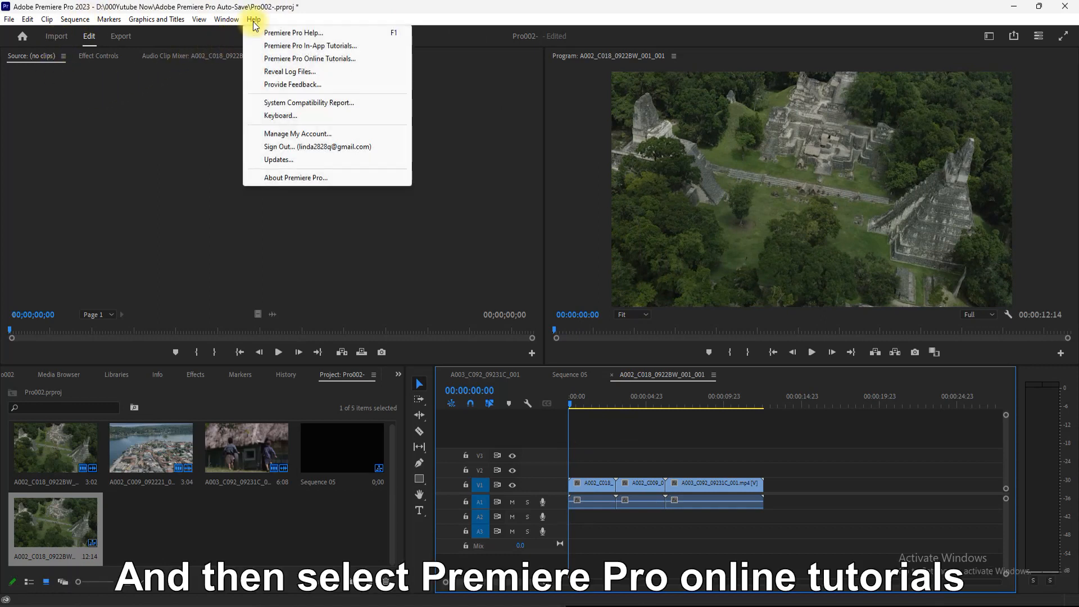
pyautogui.click(318, 63)
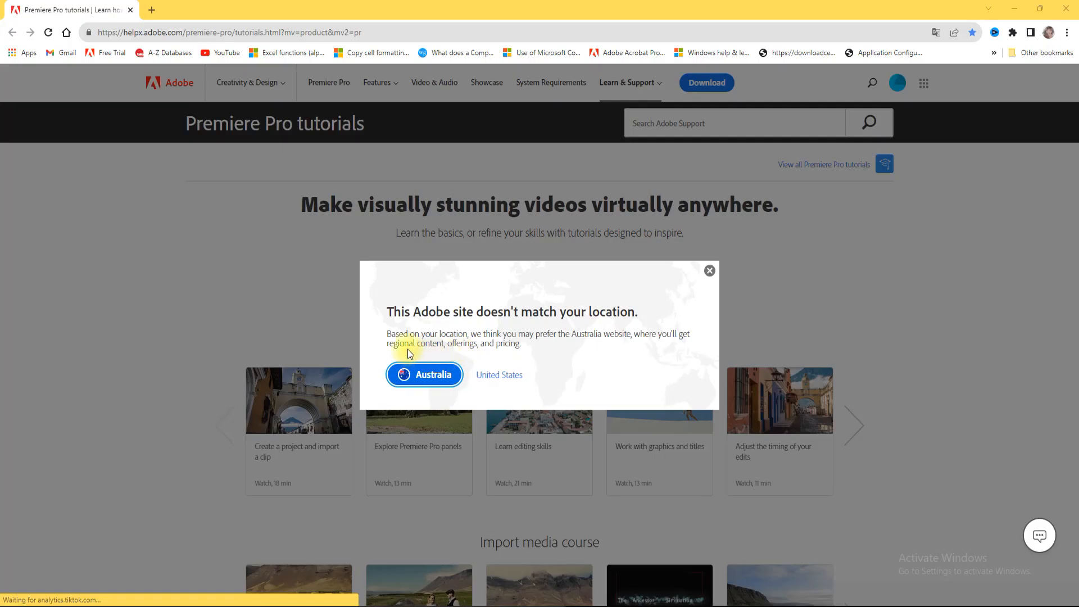
pyautogui.click(419, 380)
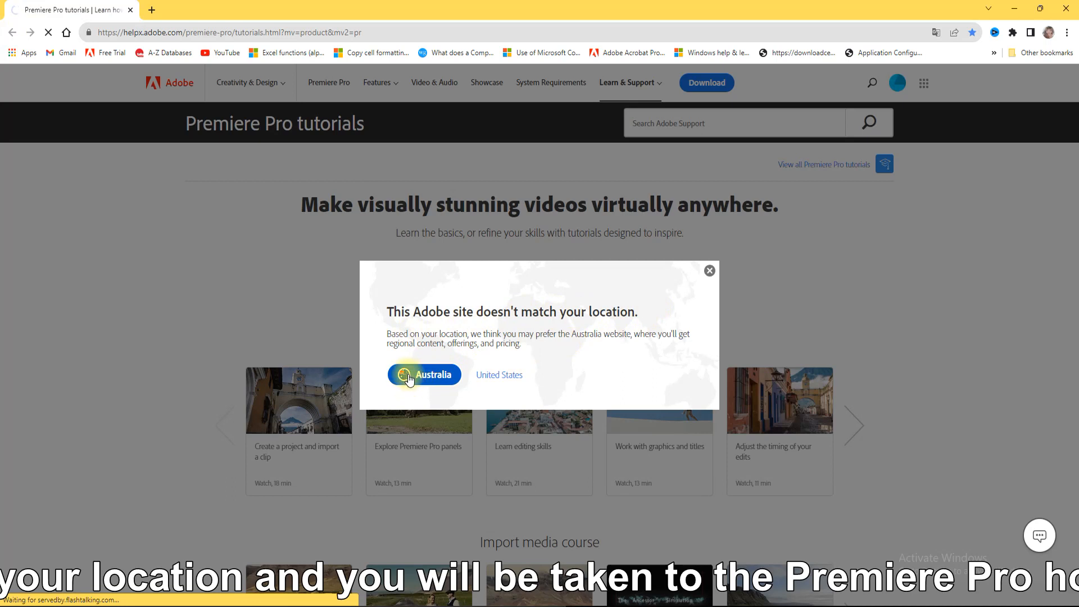
pyautogui.click(412, 383)
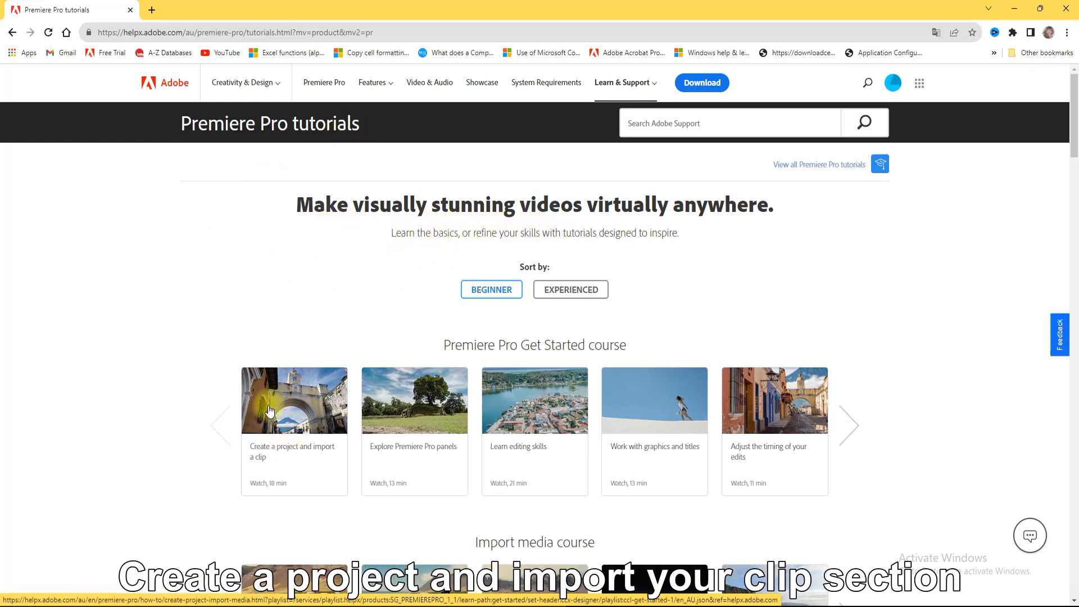
# Step: Open the "Create a project and import a clip" tutorial and download its sample practice files
pyautogui.click(293, 447)
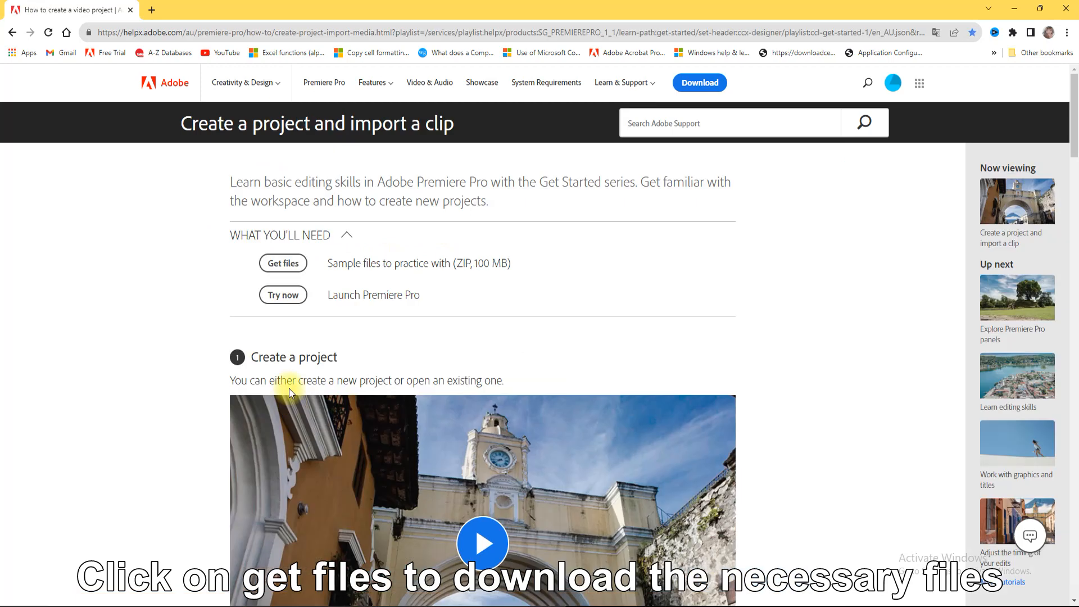
pyautogui.click(285, 264)
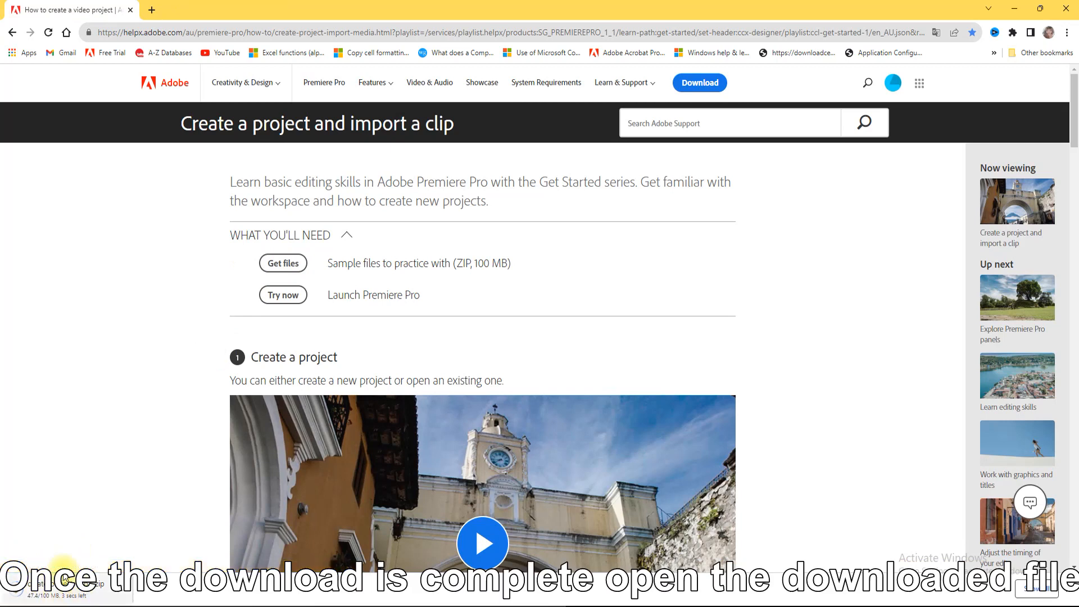
# Step: Show the download in File Explorer and extract create-project-import-media.zip to the suggested create-project-import-media folder
pyautogui.click(121, 591)
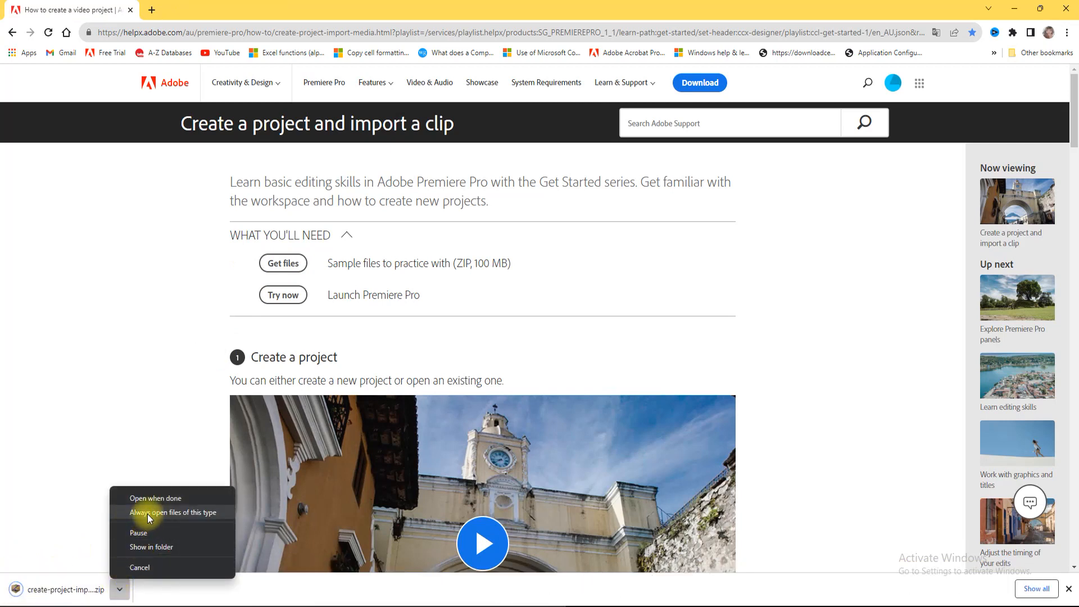
pyautogui.click(159, 545)
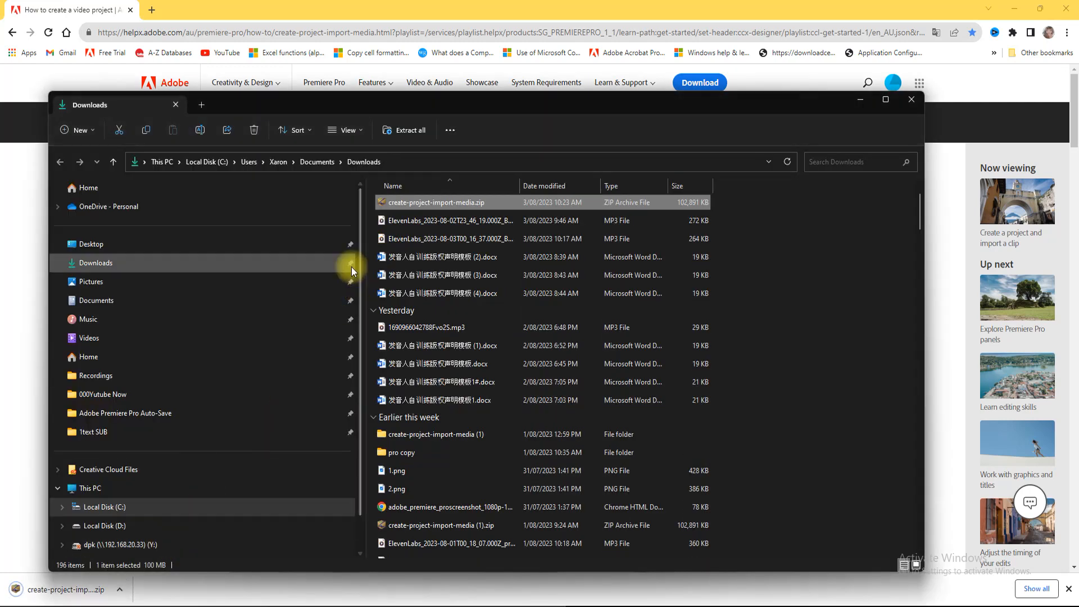
pyautogui.rightClick(428, 206)
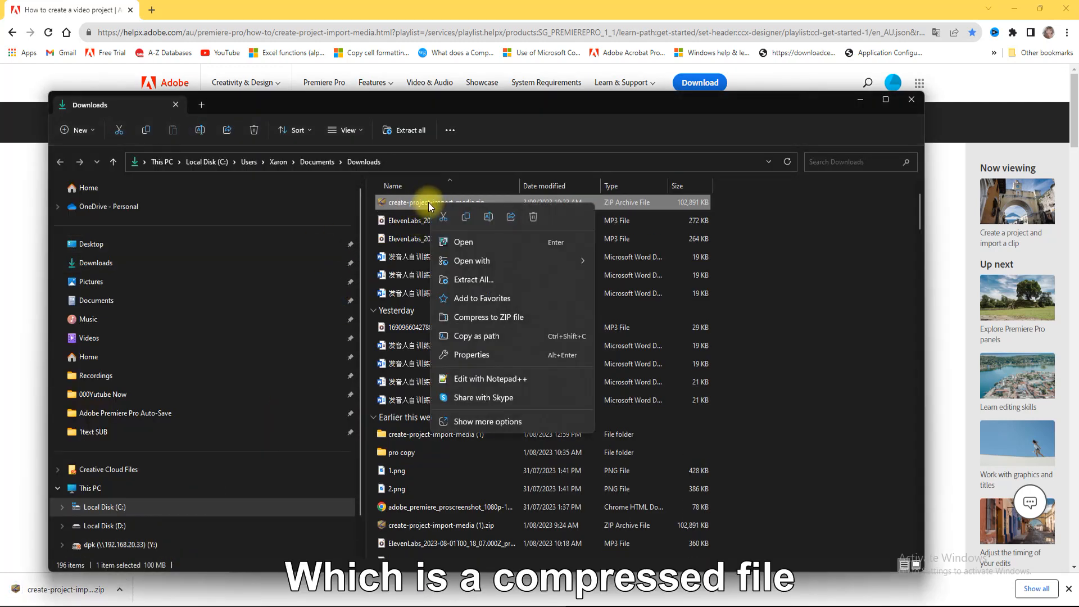
pyautogui.click(458, 279)
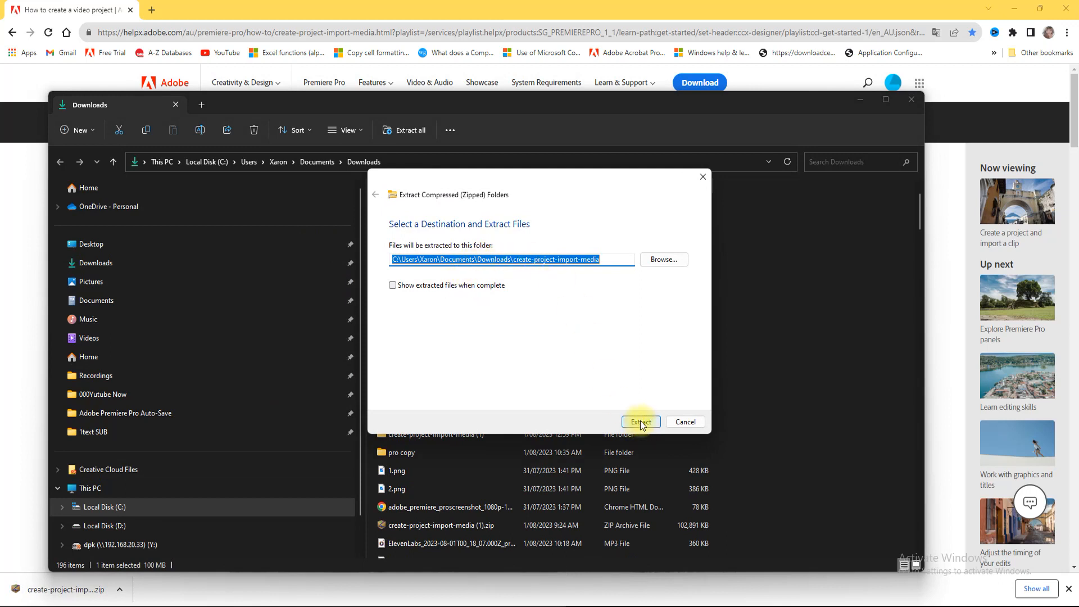
pyautogui.click(643, 423)
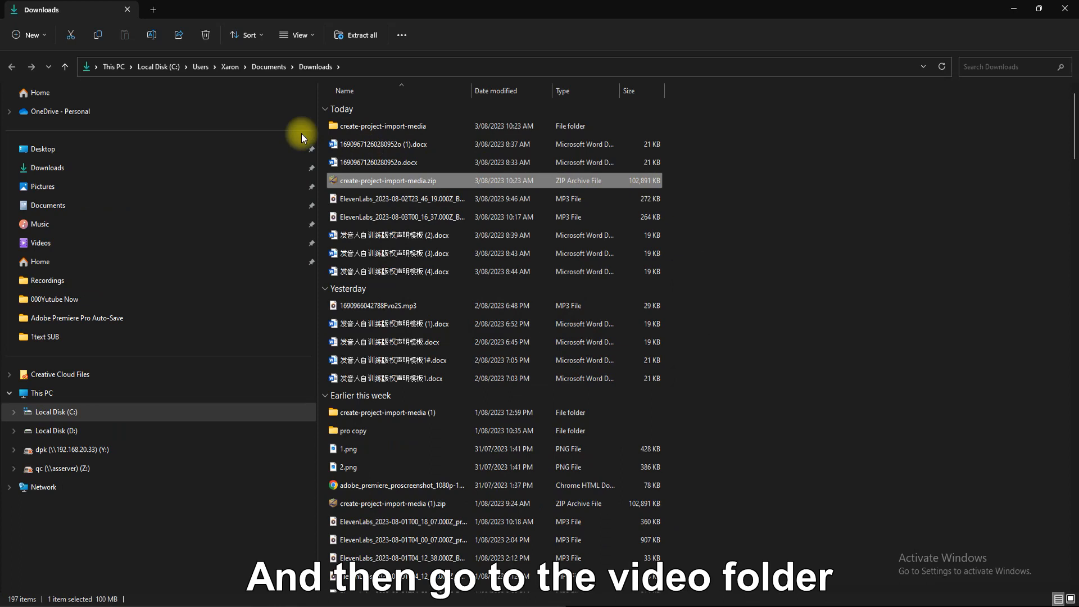
# Step: Open the Media Files folder inside the nested, extracted create-project-import-media folder to view the practice media
pyautogui.doubleClick(384, 124)
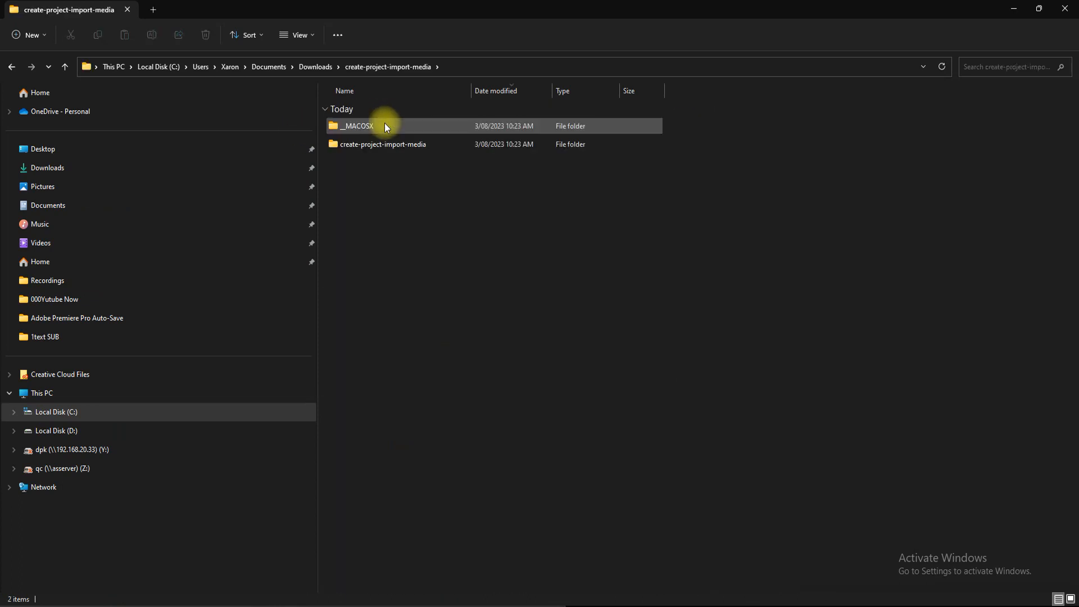
pyautogui.doubleClick(410, 146)
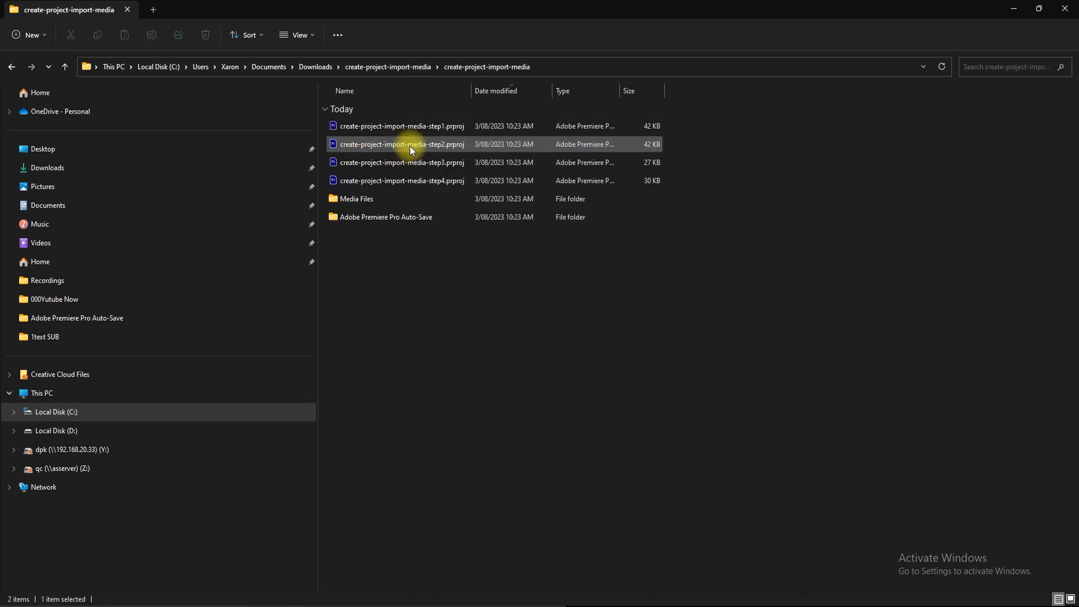
pyautogui.doubleClick(362, 198)
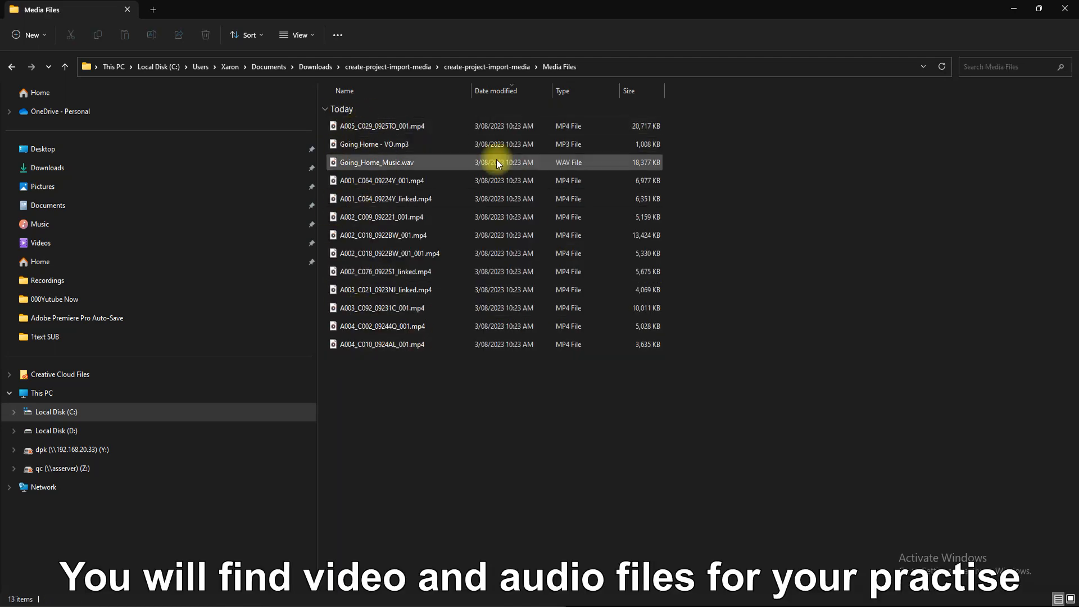